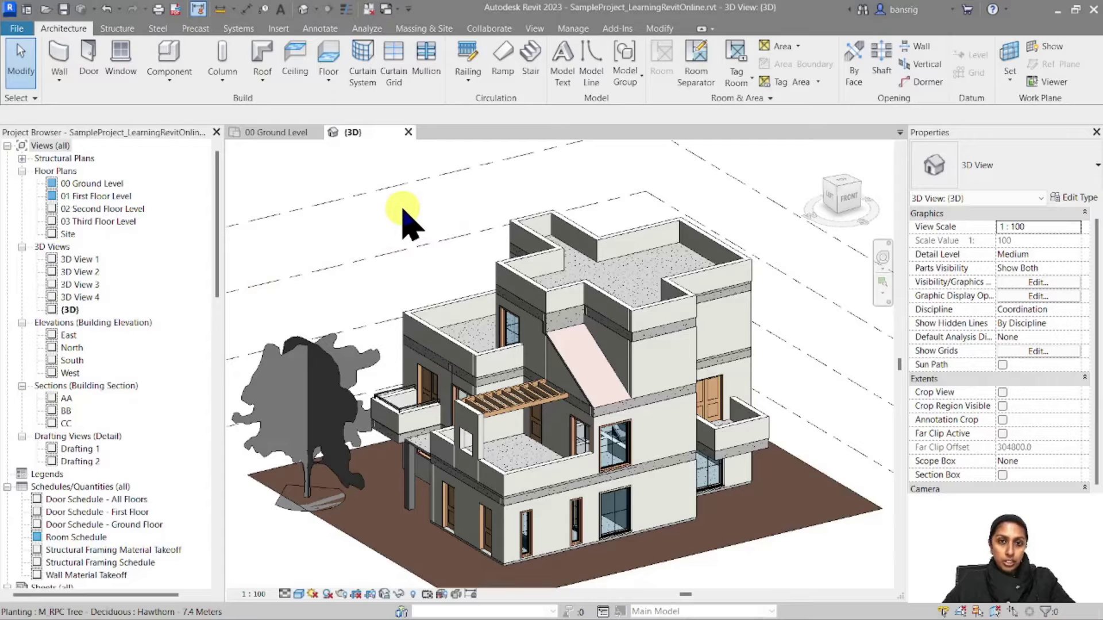
Step: Create a Gross Building area plan for 00 Ground Level with boundary lines generated automatically from the external walls
double_click(95, 183)
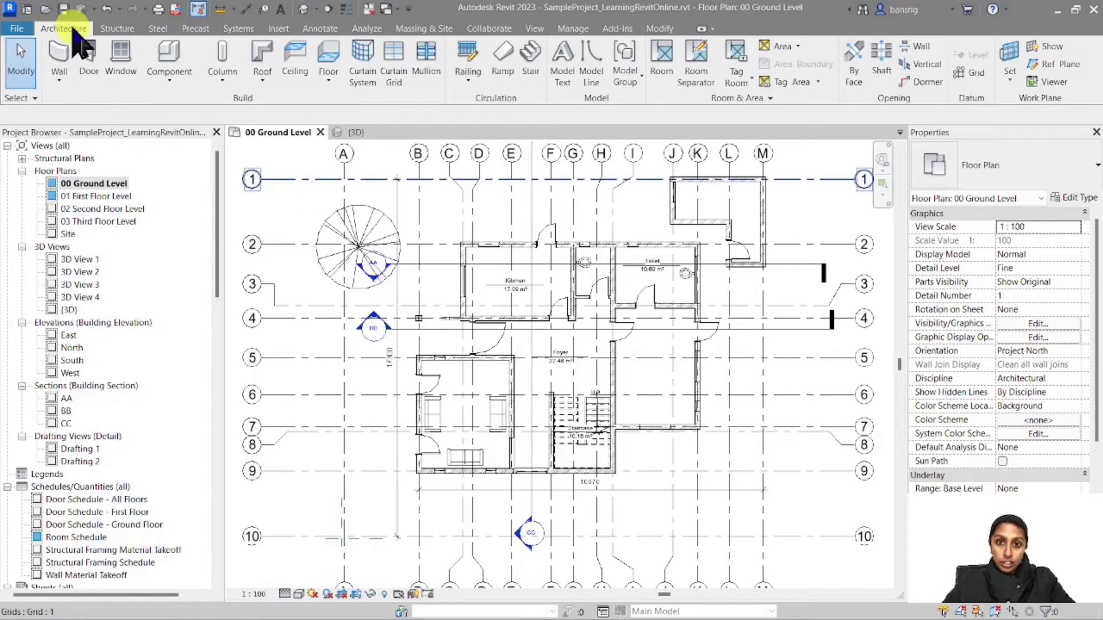
click(784, 48)
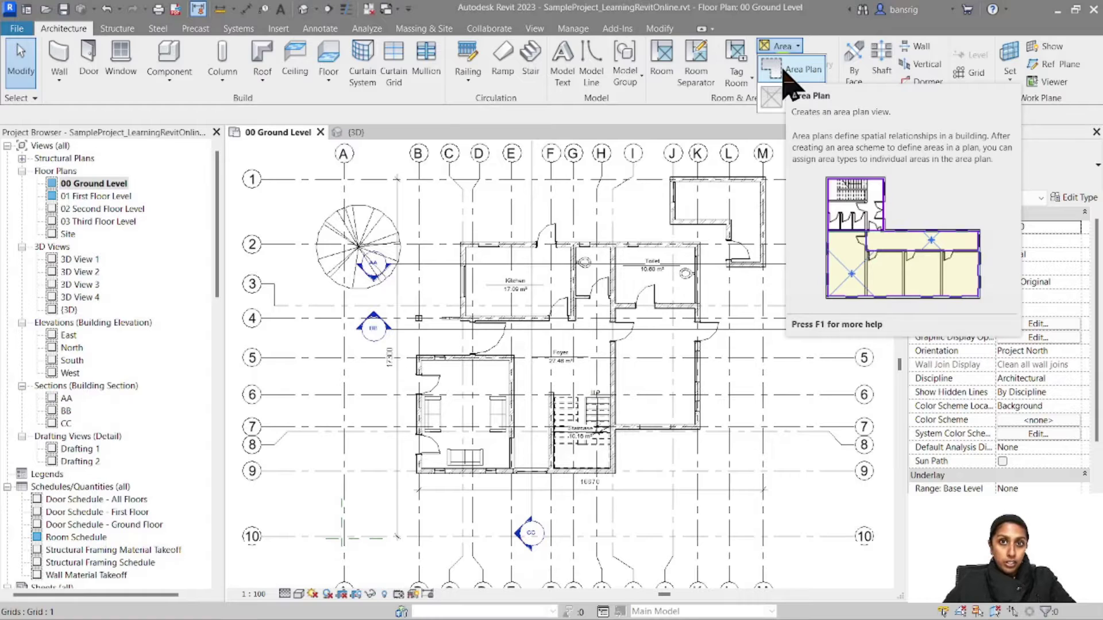
click(789, 73)
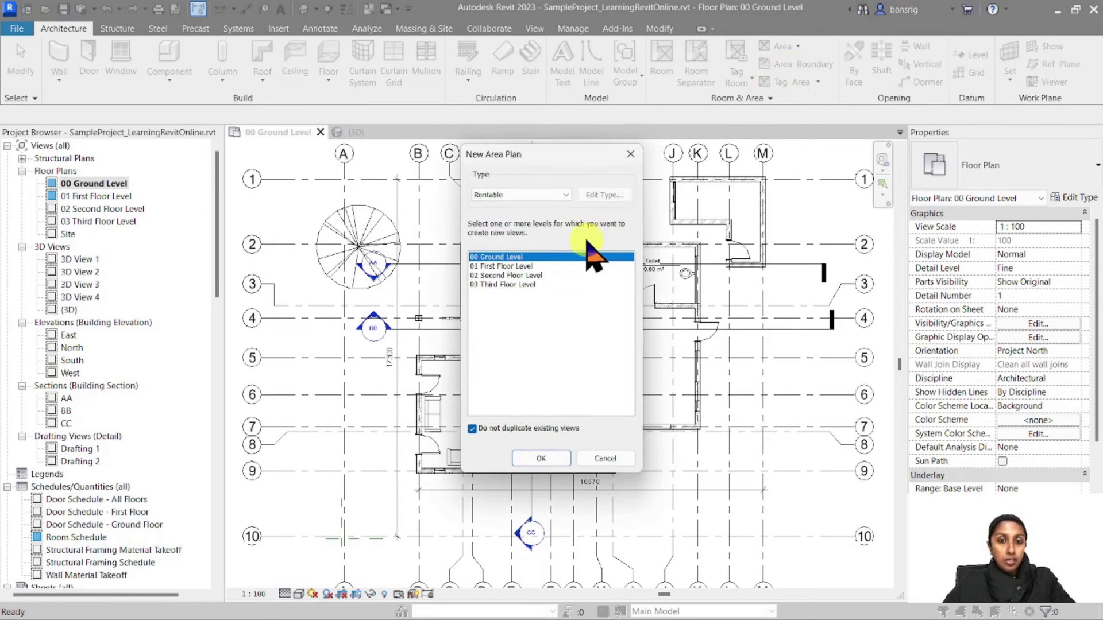
click(505, 195)
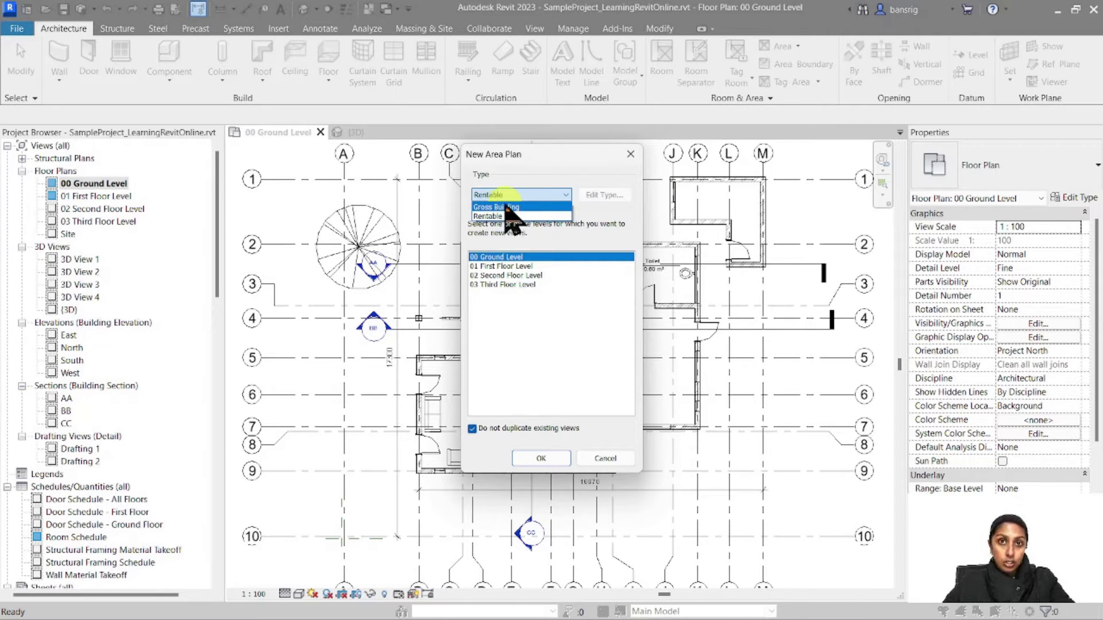
click(508, 207)
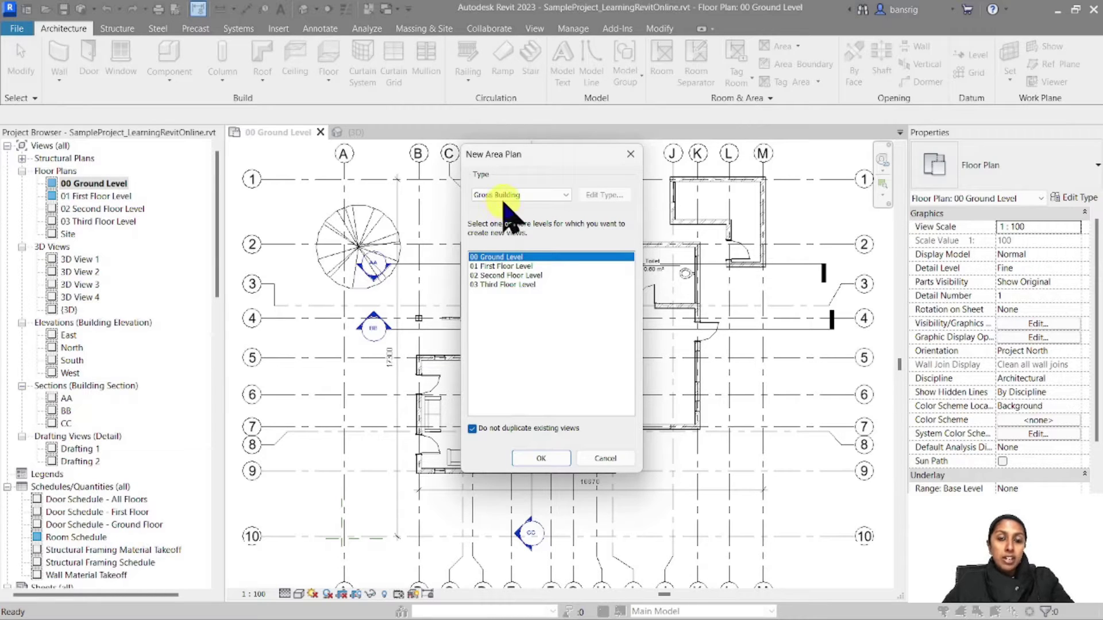
click(514, 196)
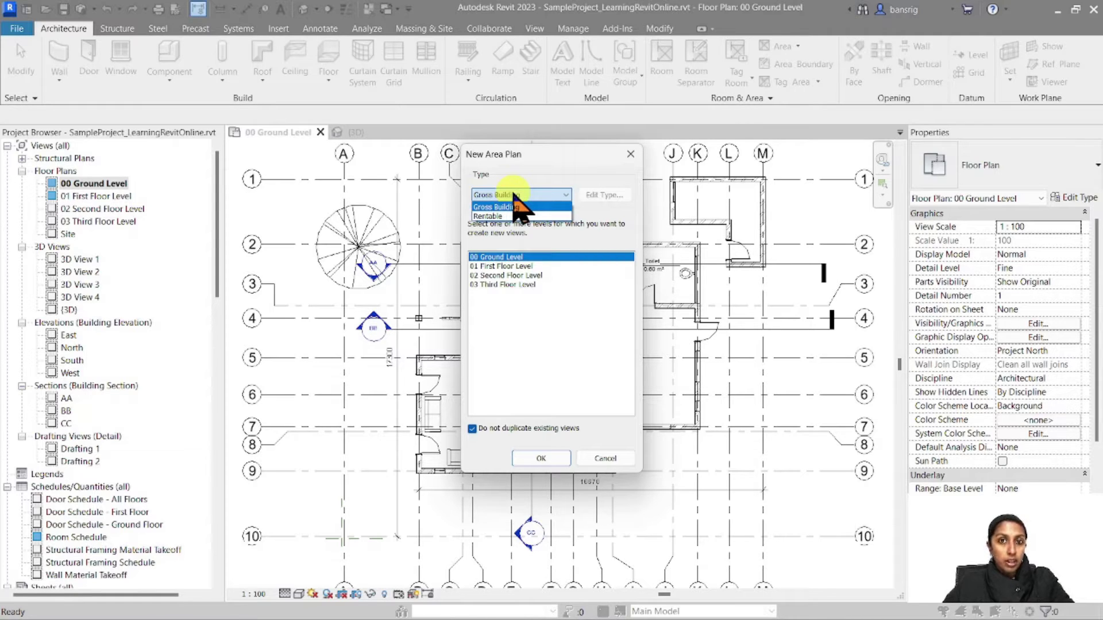
click(514, 207)
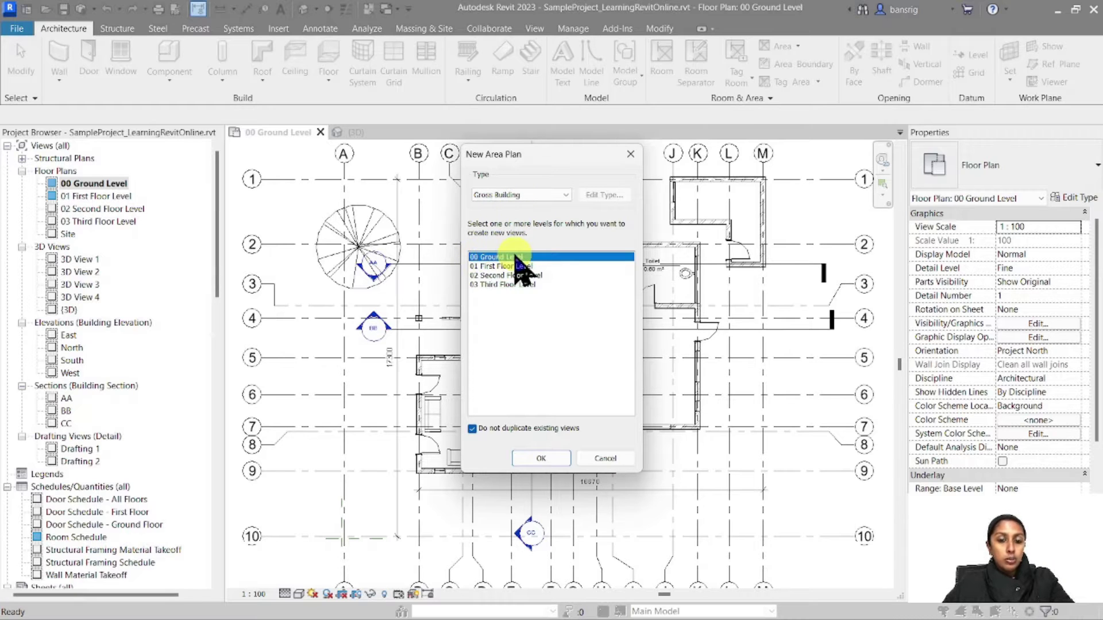
click(551, 457)
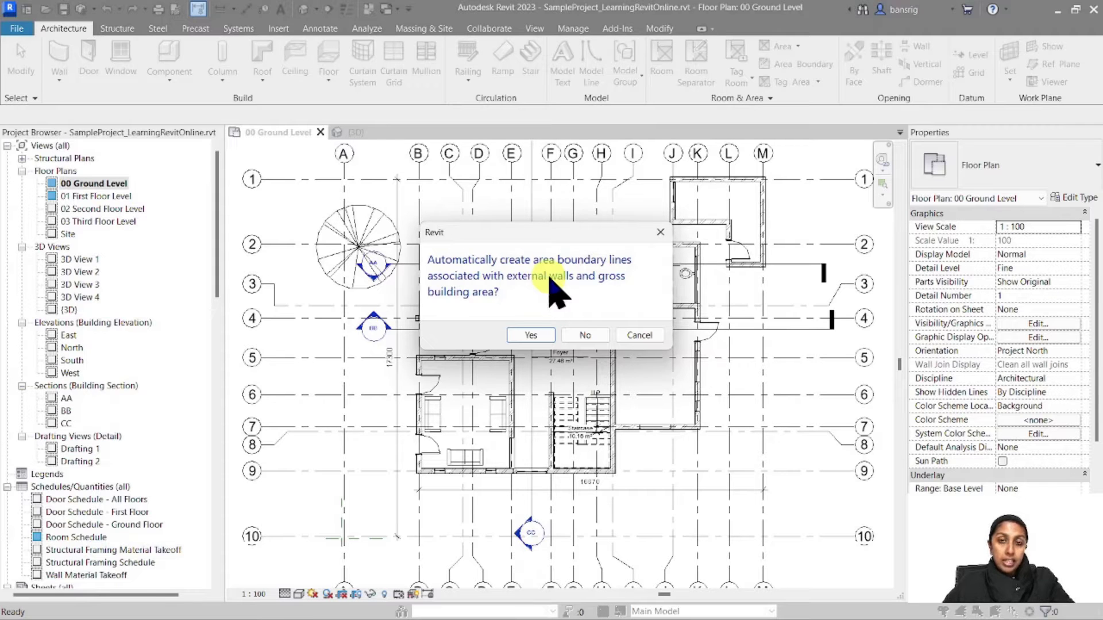
click(531, 335)
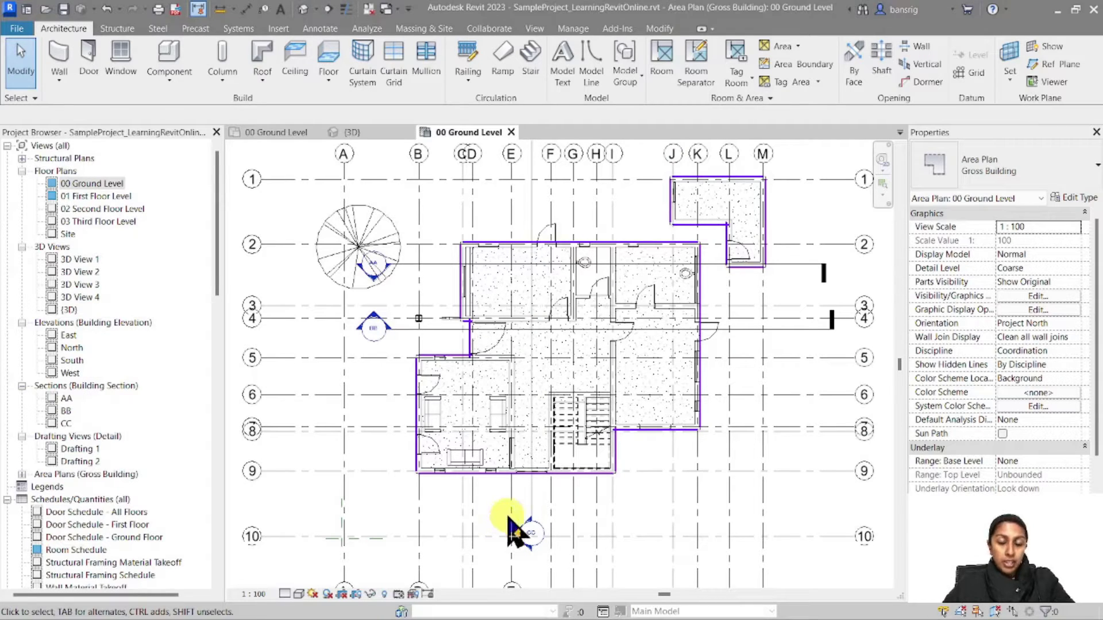
Step: Load the Area Tag.rfa annotation family and place an area tag in the main building's area
scroll(448, 284, up, 1)
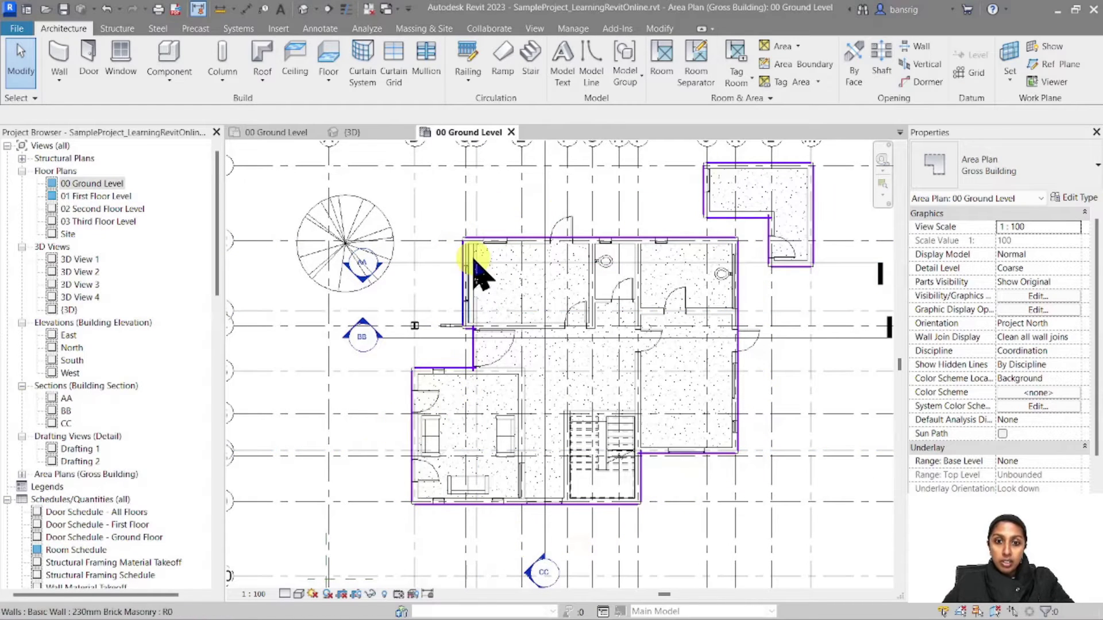
click(587, 371)
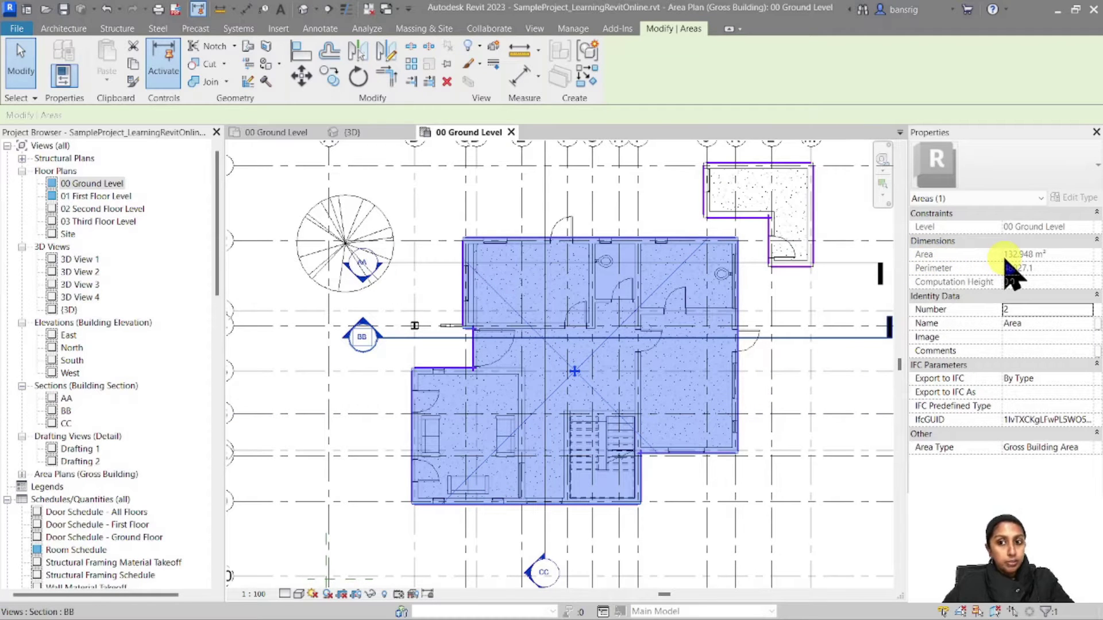
click(847, 301)
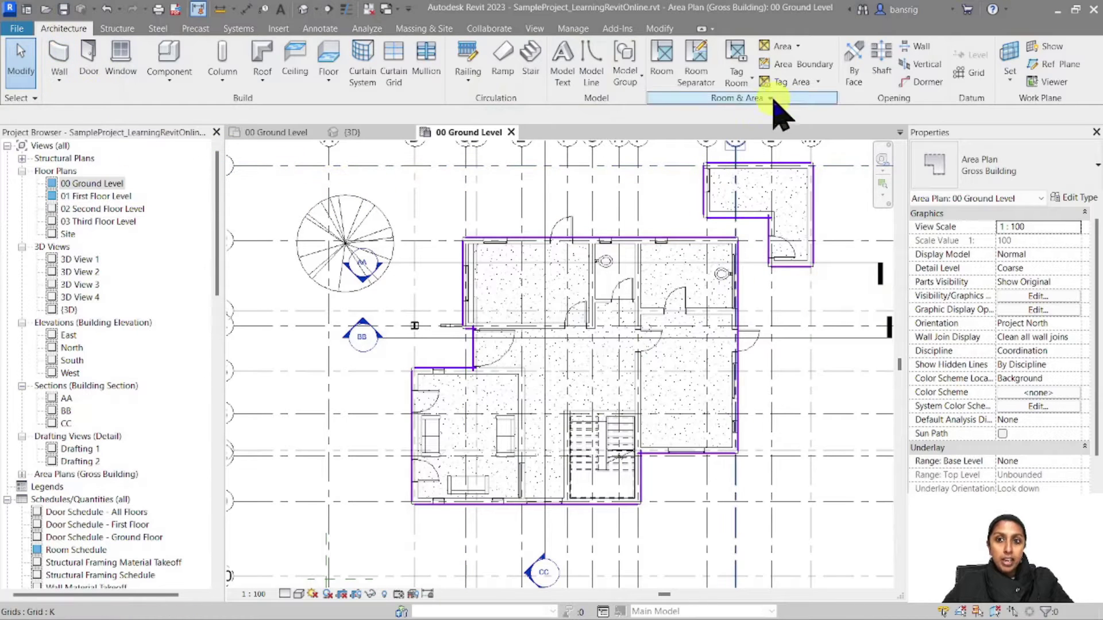
click(784, 83)
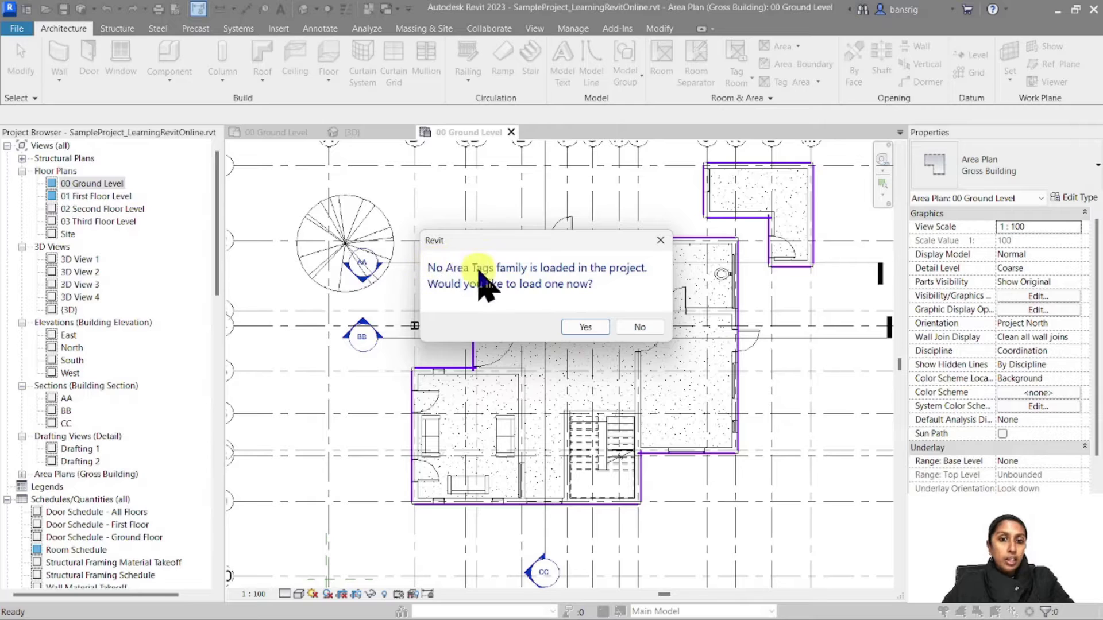
click(589, 329)
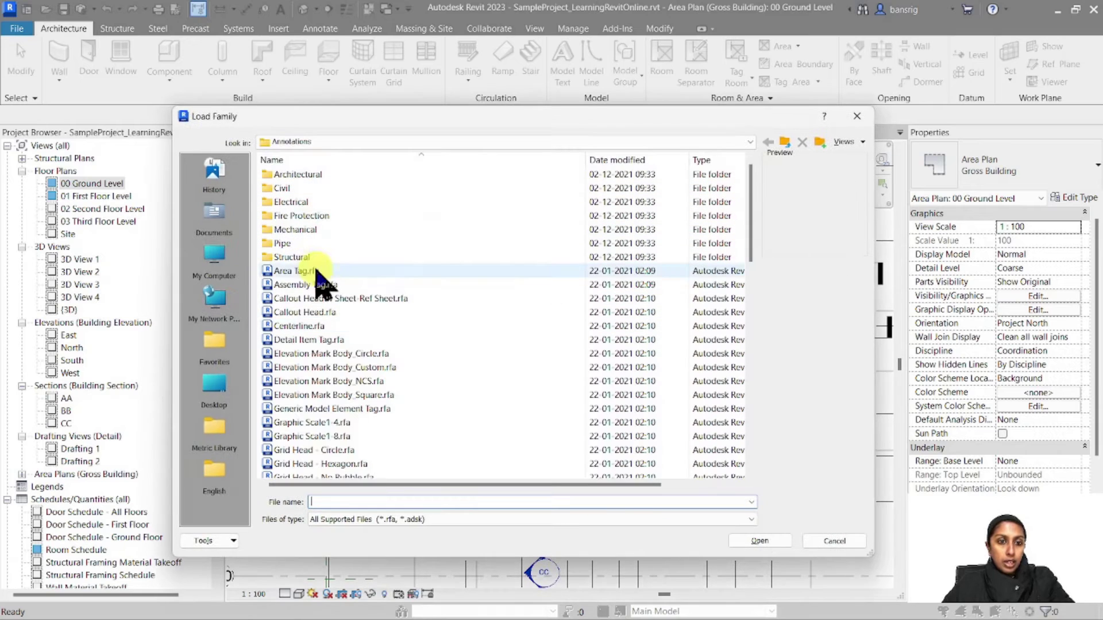
click(311, 271)
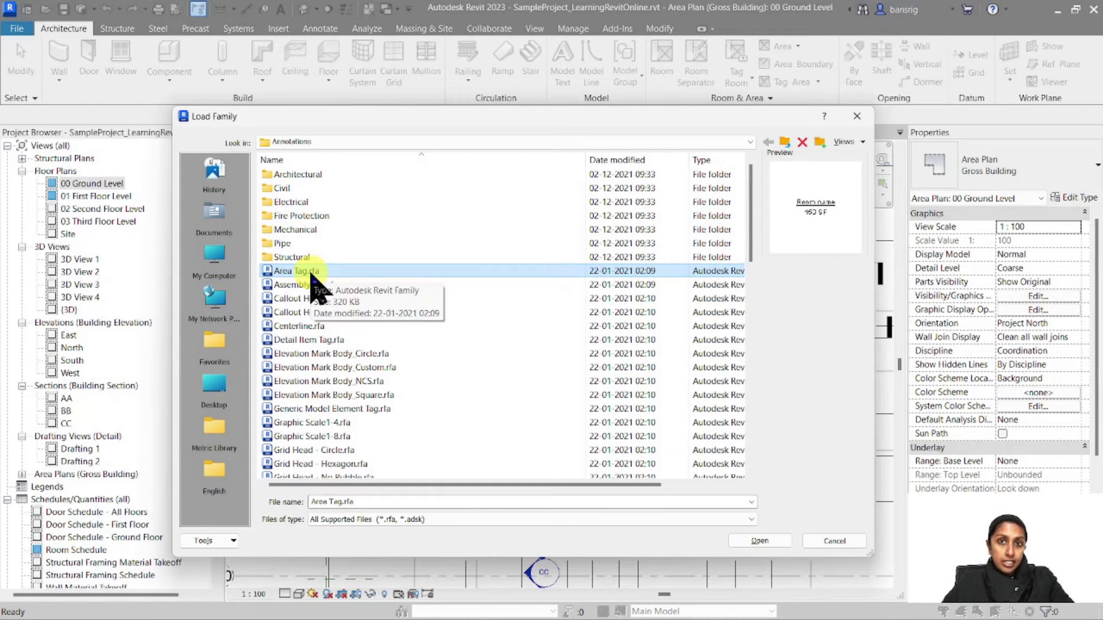
click(759, 541)
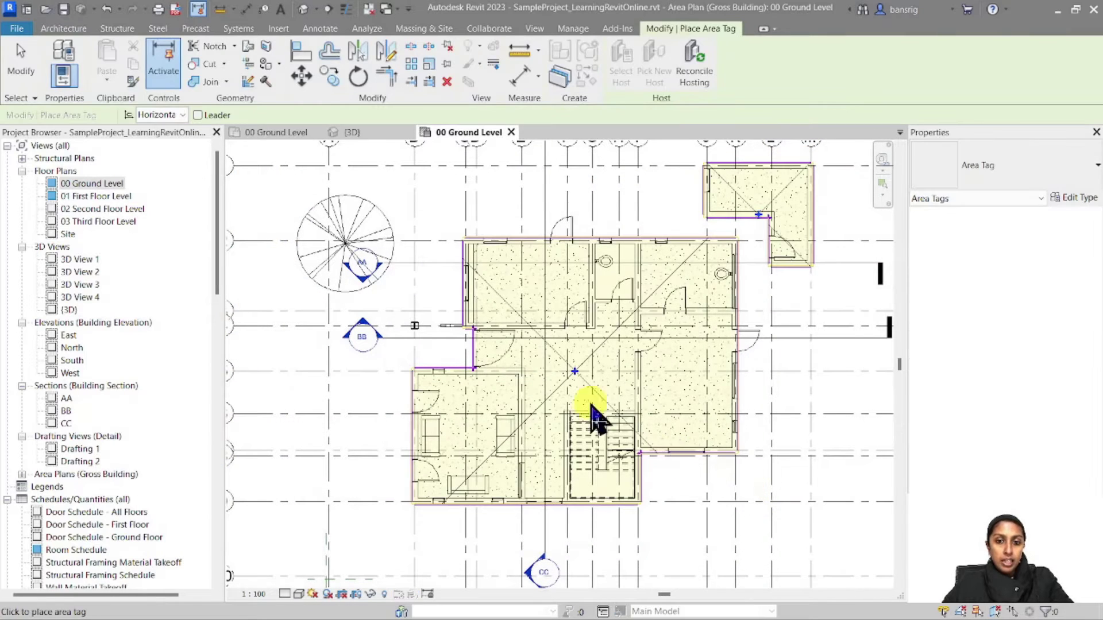
click(576, 368)
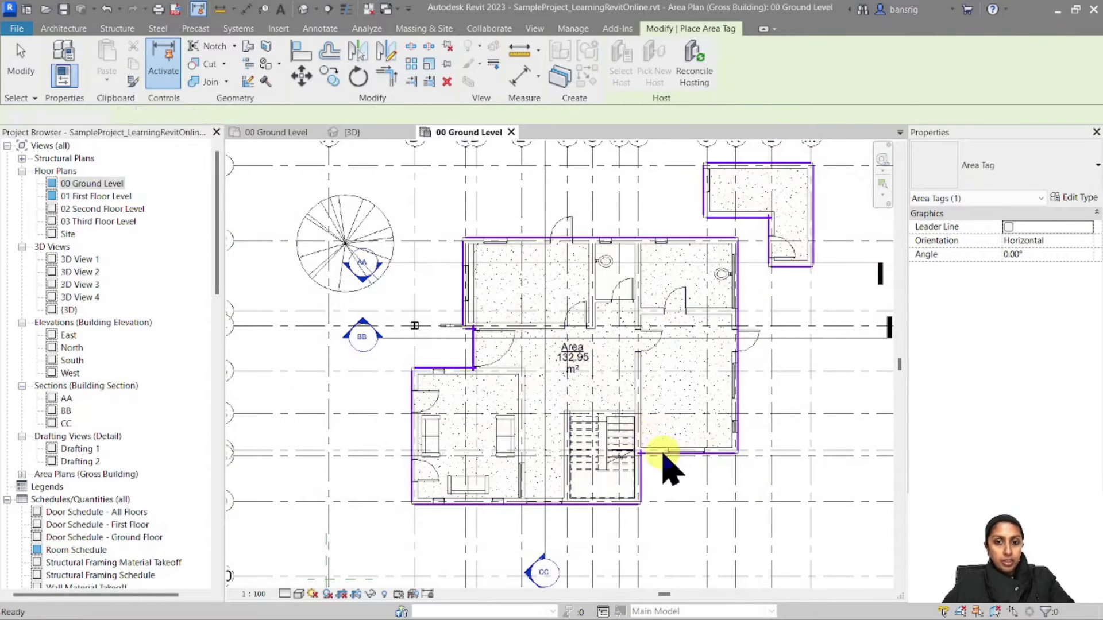
key(Escape)
key(Escape)
Step: Examine the main building's area tag, its boundary lines along the outer wall faces, and the area's properties
scroll(608, 418, up, 4)
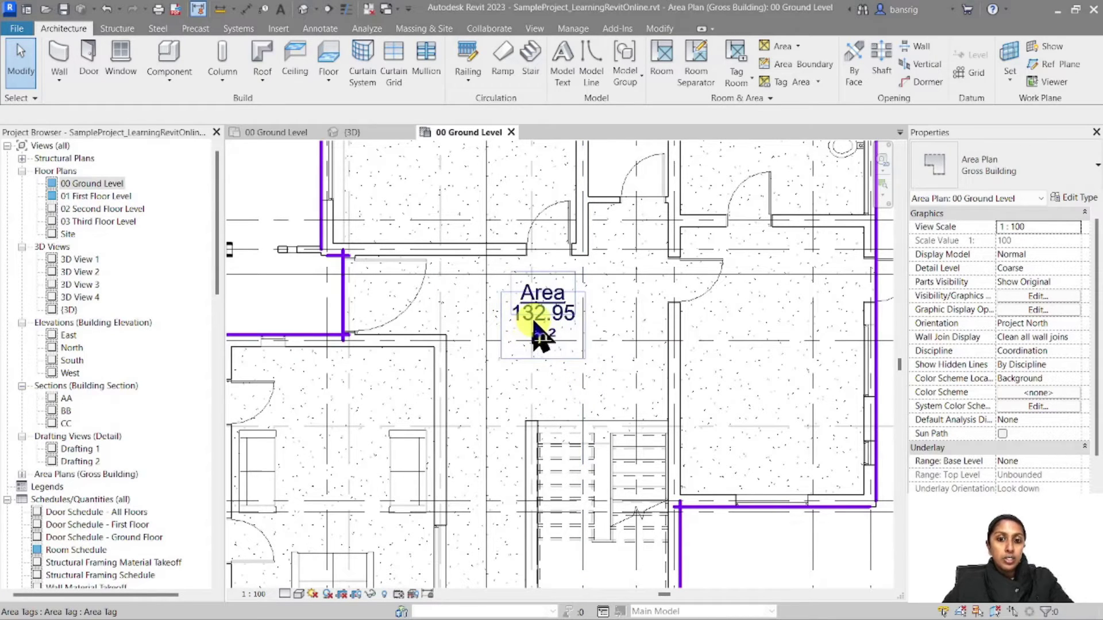
scroll(537, 390, down, 4)
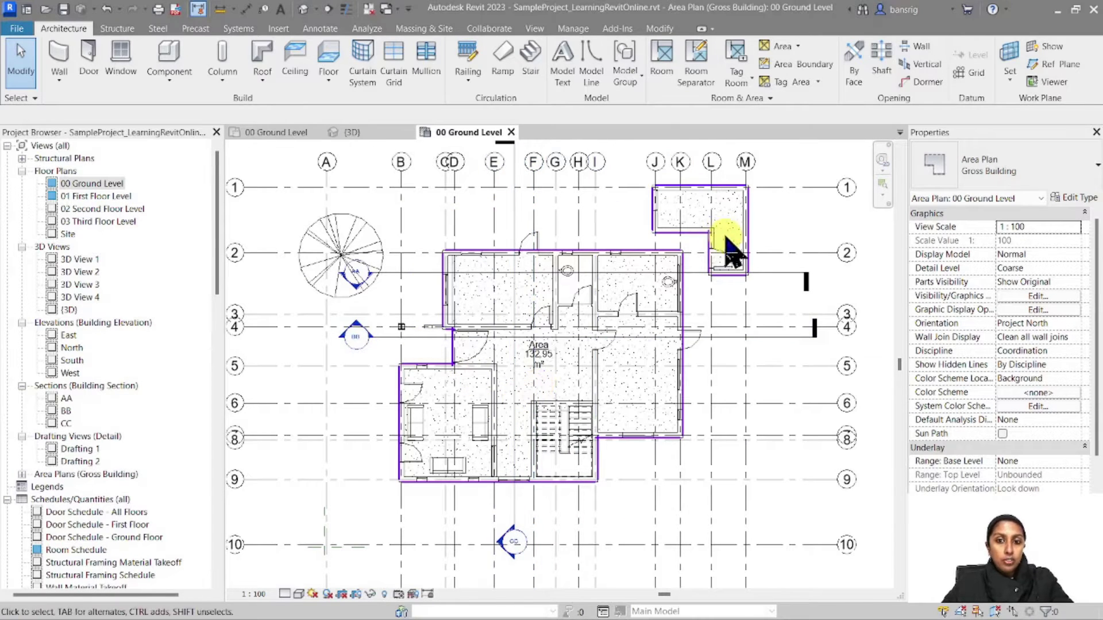
scroll(448, 276, up, 5)
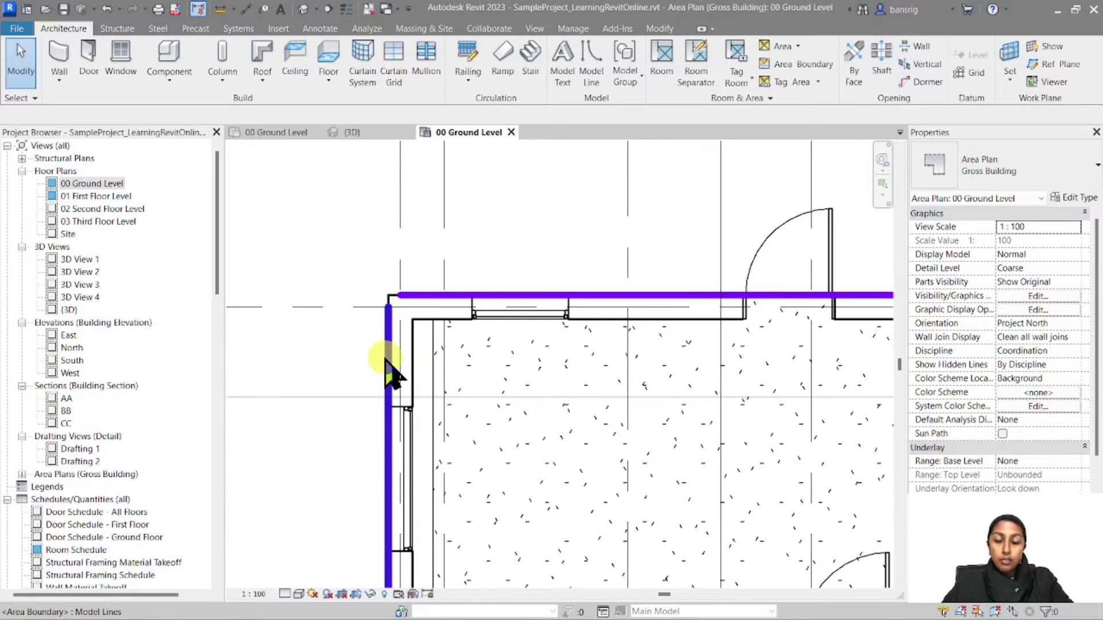
scroll(394, 296, down, 3)
scroll(809, 276, down, 3)
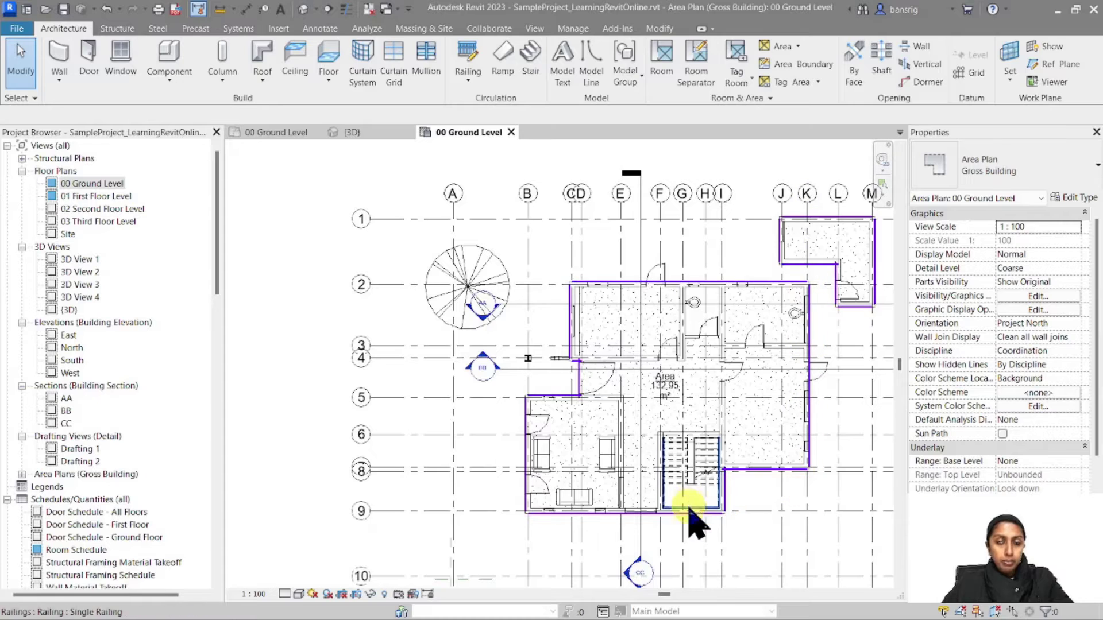
click(666, 394)
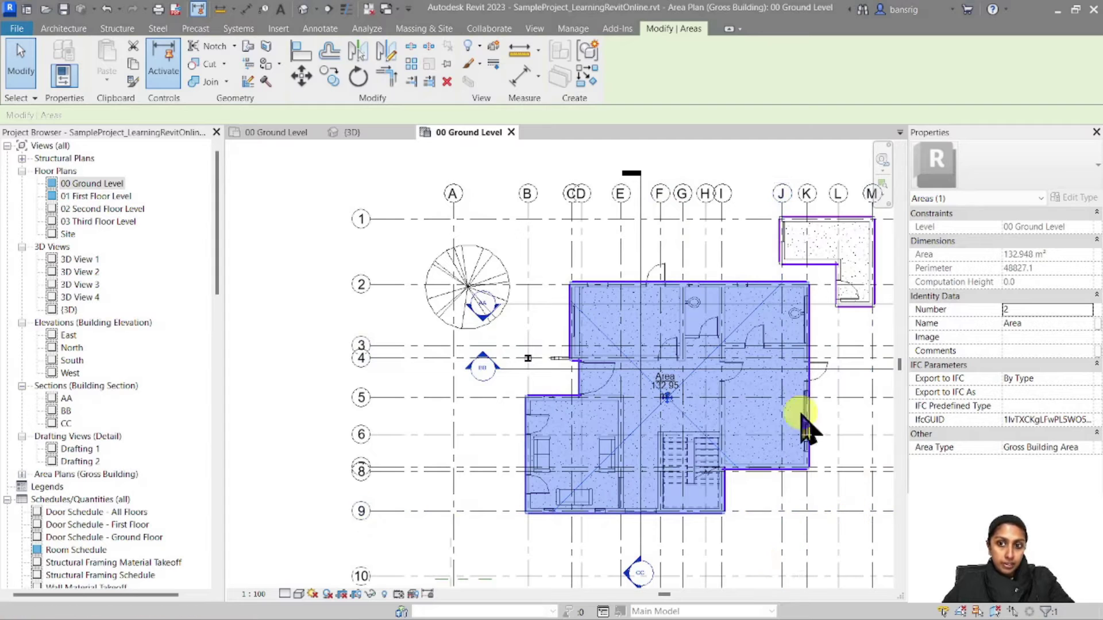
Step: Tag the area of the small detached L-shaped building between grids J and M
scroll(664, 450, up, 4)
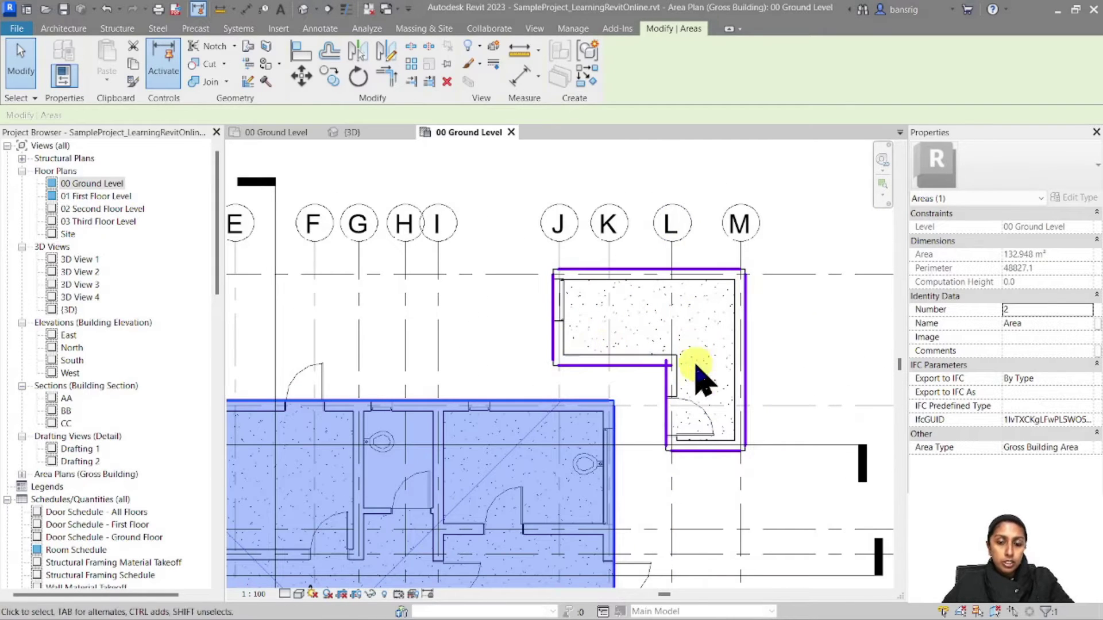
click(689, 326)
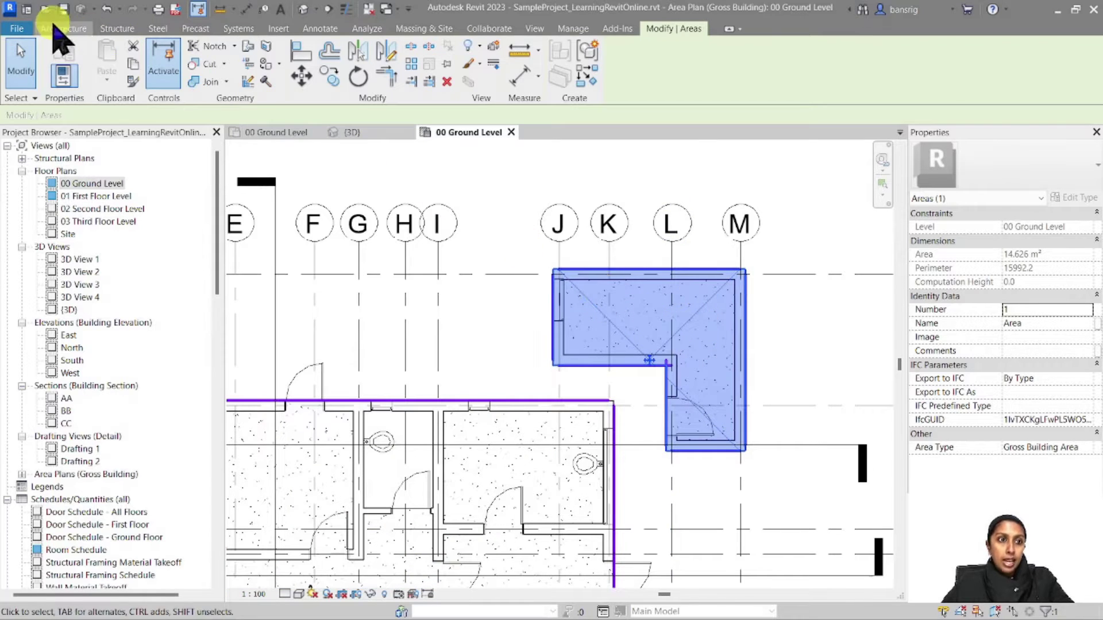
click(64, 28)
click(771, 73)
click(793, 86)
click(660, 321)
key(Escape)
key(Escape)
scroll(621, 445, down, 3)
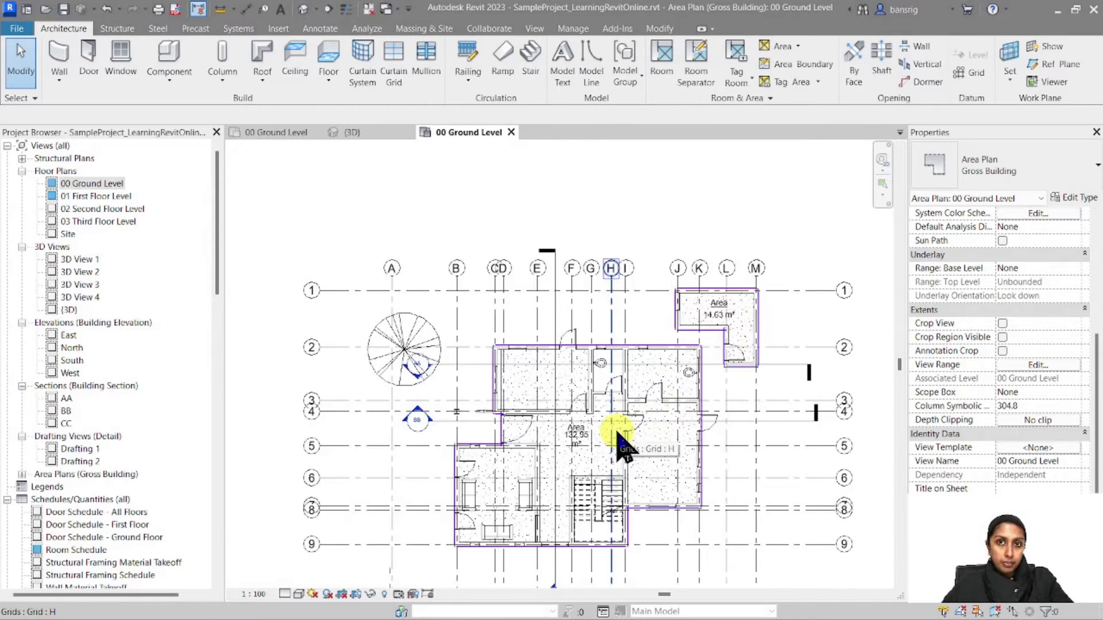
Step: Create a Rentable area plan for 00 Ground Level with boundary lines generated automatically from all external walls
click(783, 46)
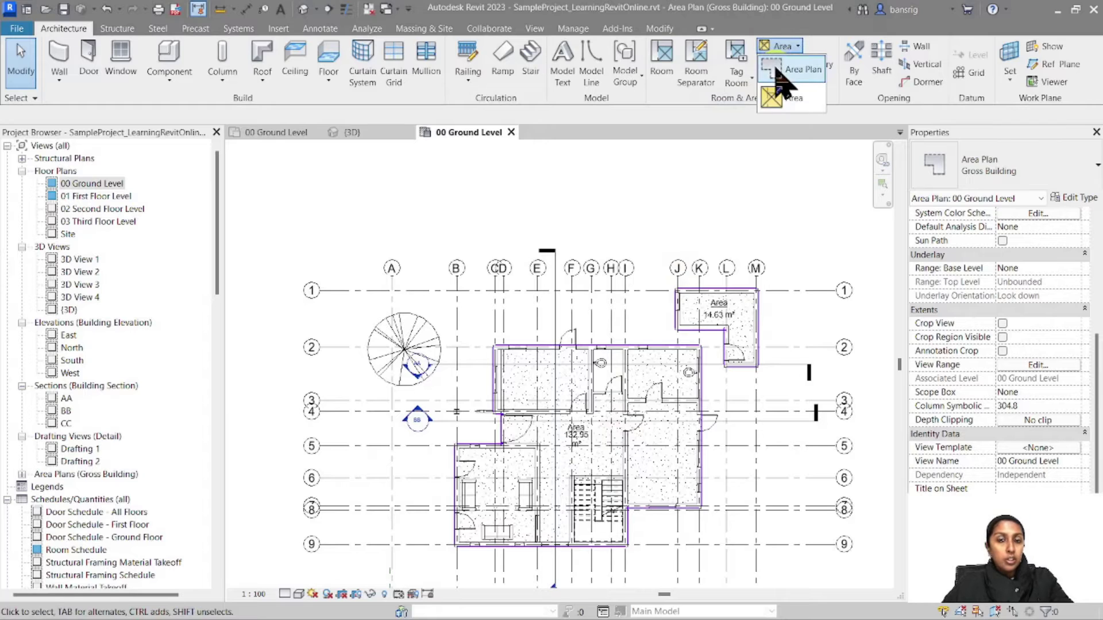
click(781, 74)
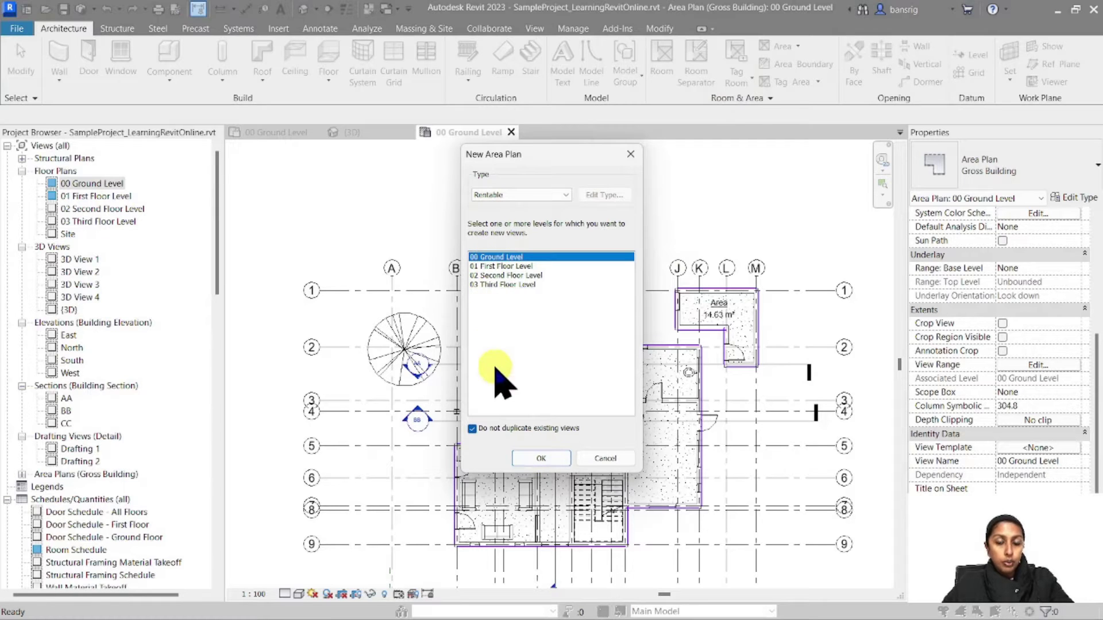
click(546, 458)
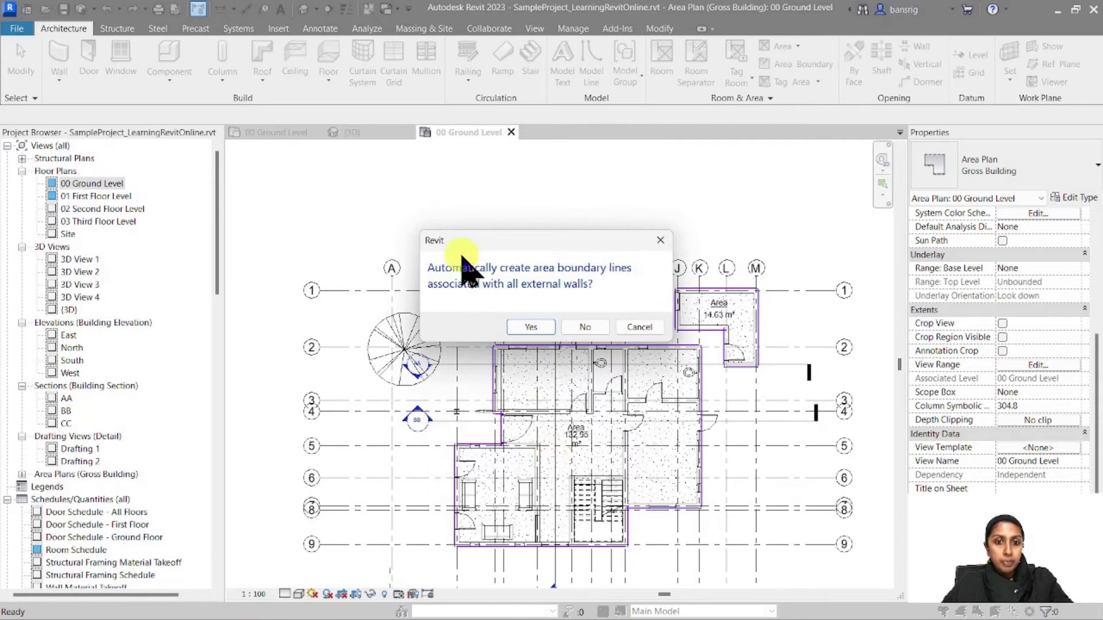
click(528, 327)
scroll(436, 336, up, 3)
scroll(454, 322, up, 2)
scroll(485, 308, down, 4)
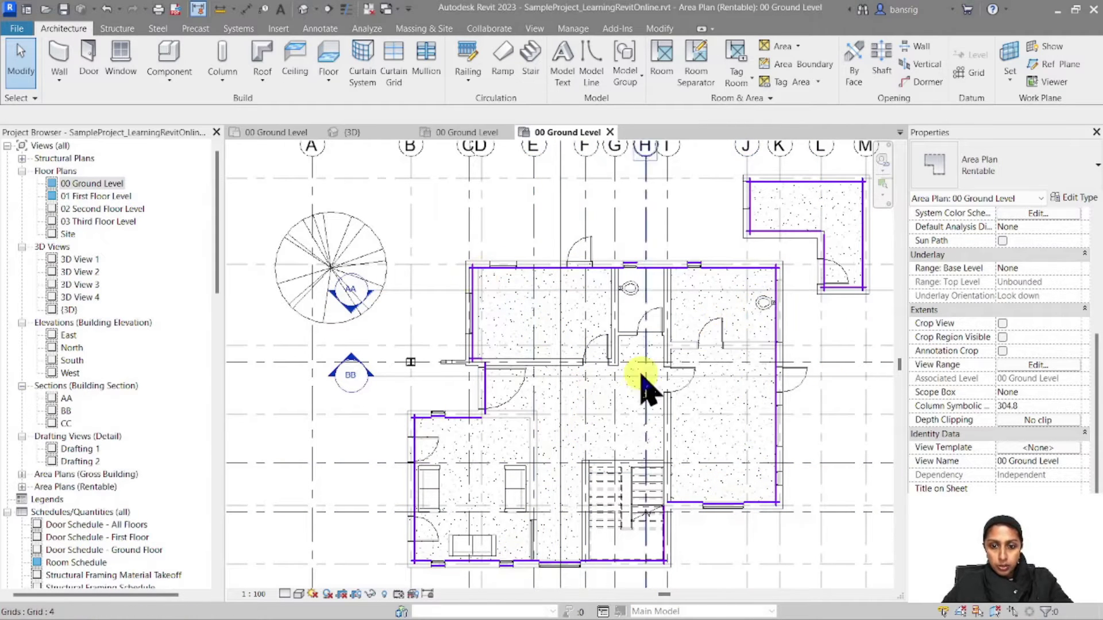
Step: Place a new tagged area inside the main building's boundary in the Rentable plan
click(782, 46)
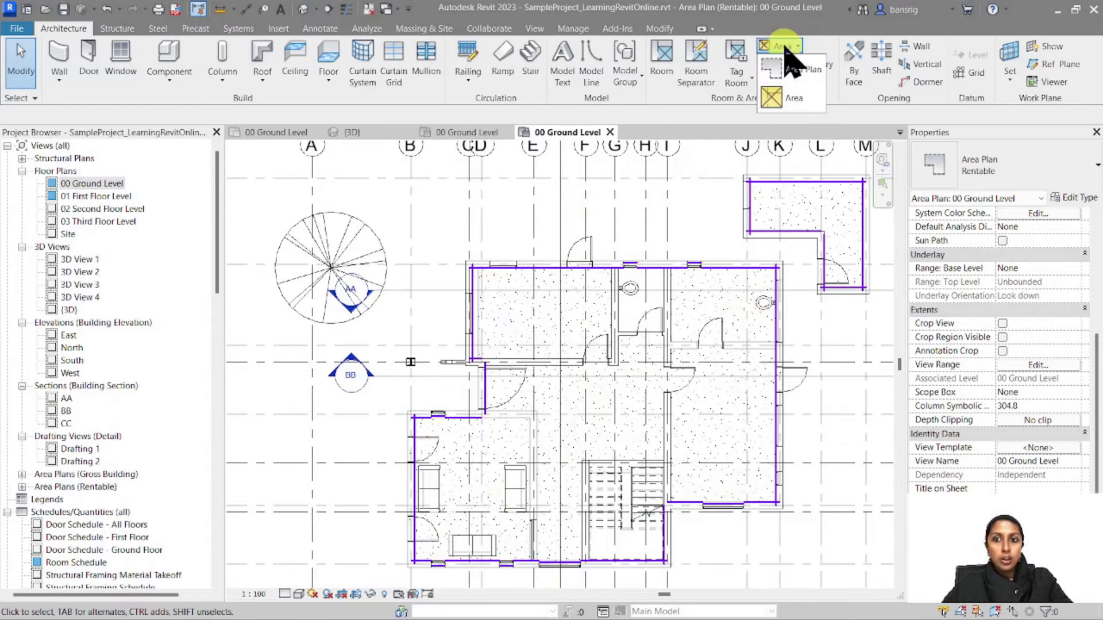
click(786, 99)
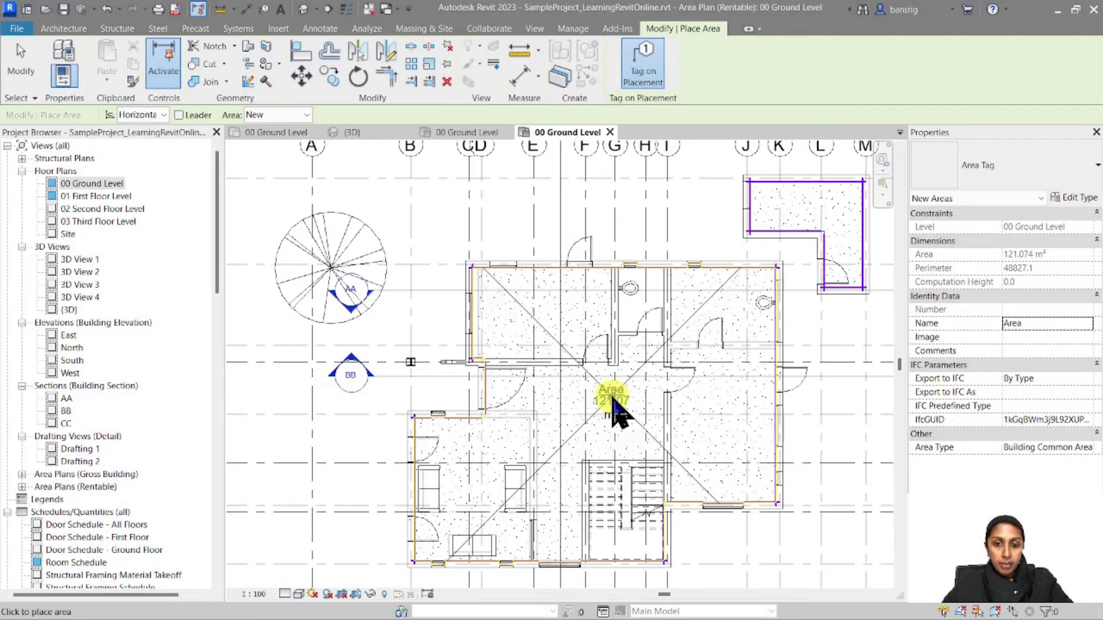
click(610, 417)
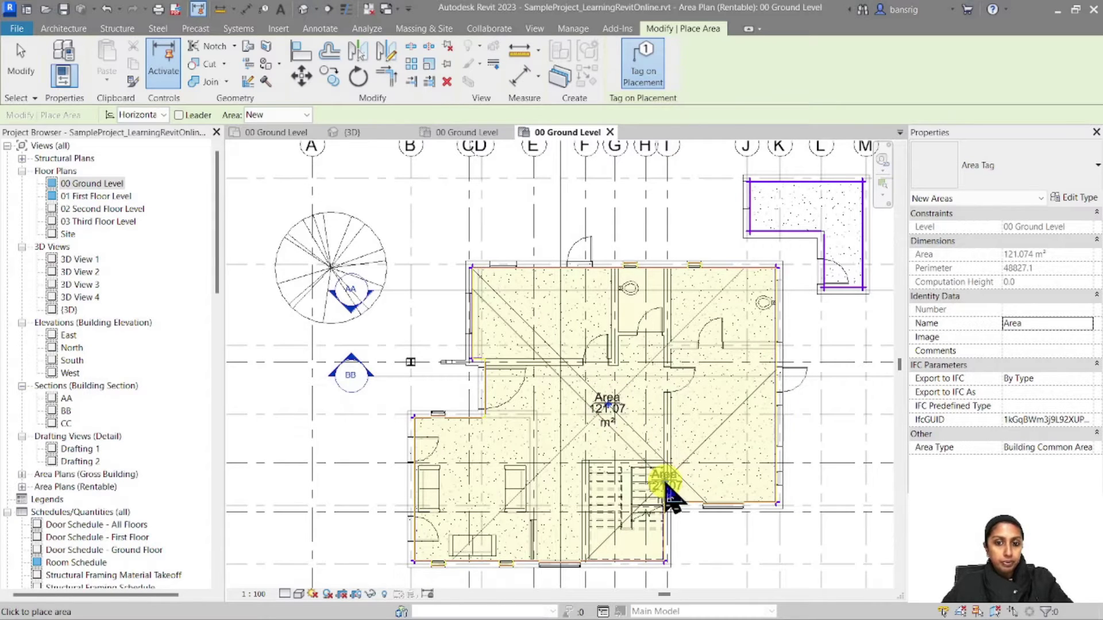
scroll(660, 474, up, 2)
key(Escape)
key(Escape)
Step: Compare the main building's tagged area between the Gross Building and Rentable ground level plans
click(467, 133)
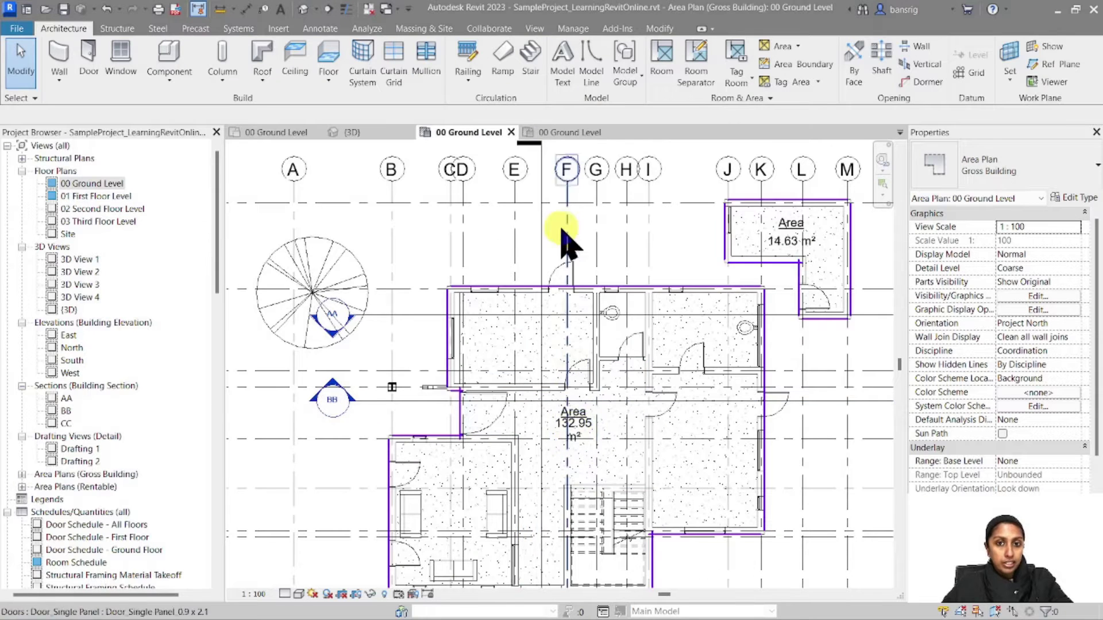
click(566, 133)
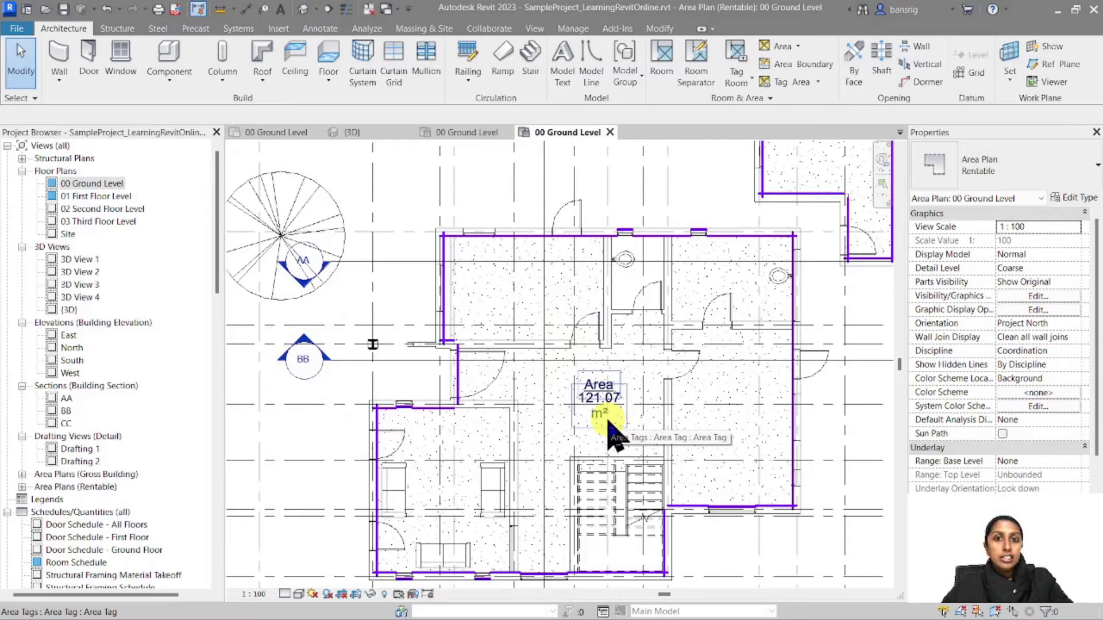
click(465, 133)
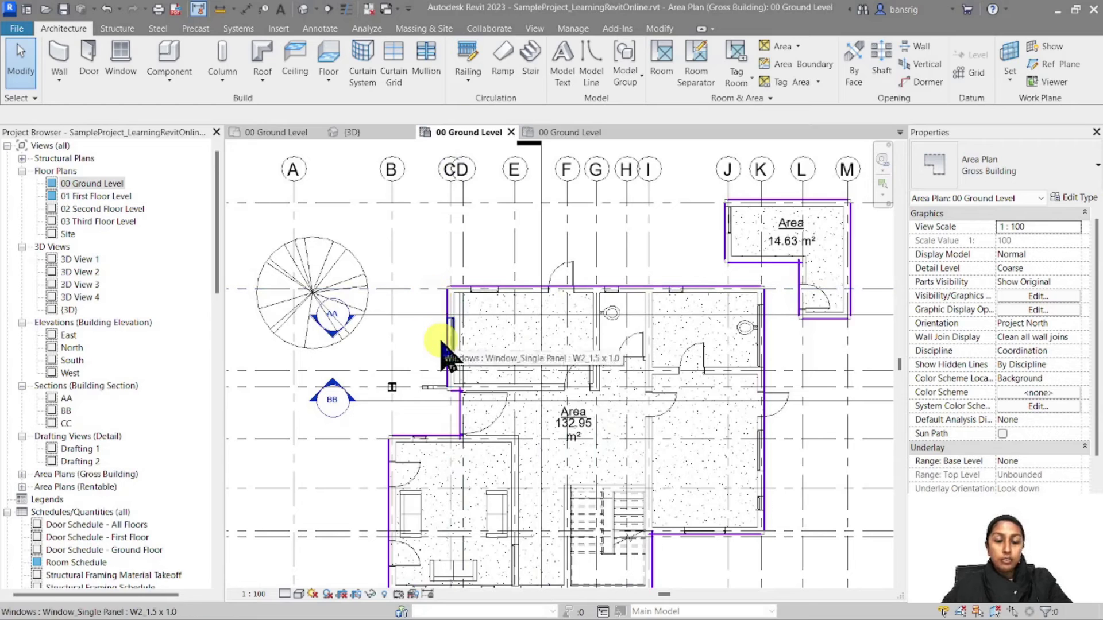
Step: Compare where the boundary lines sit on the external walls in the Rentable and Gross Building ground level plans
click(566, 132)
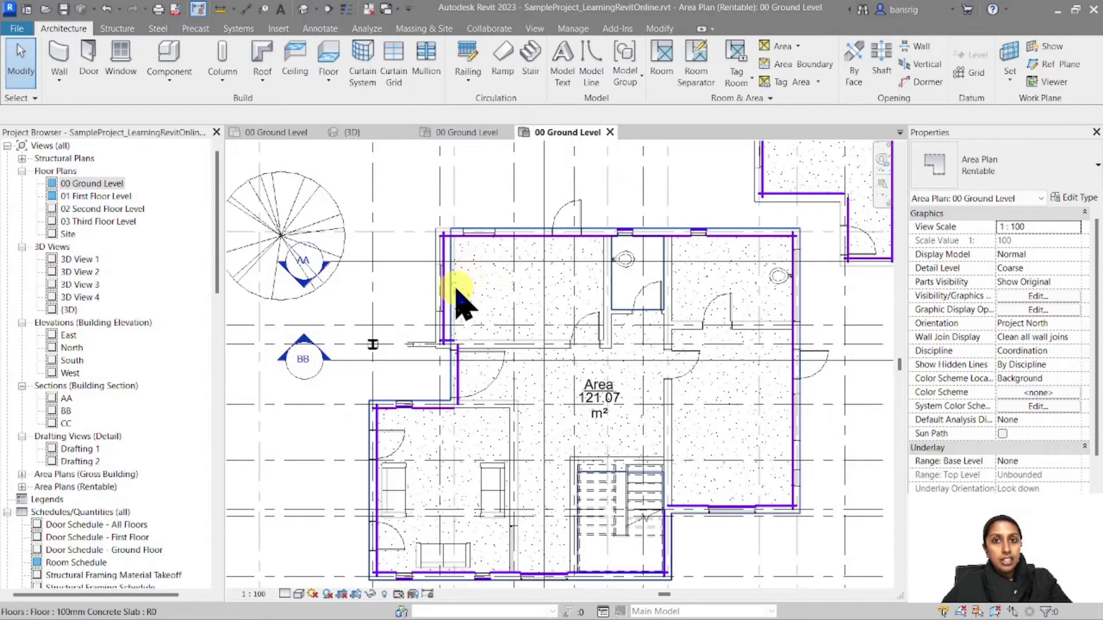
click(458, 133)
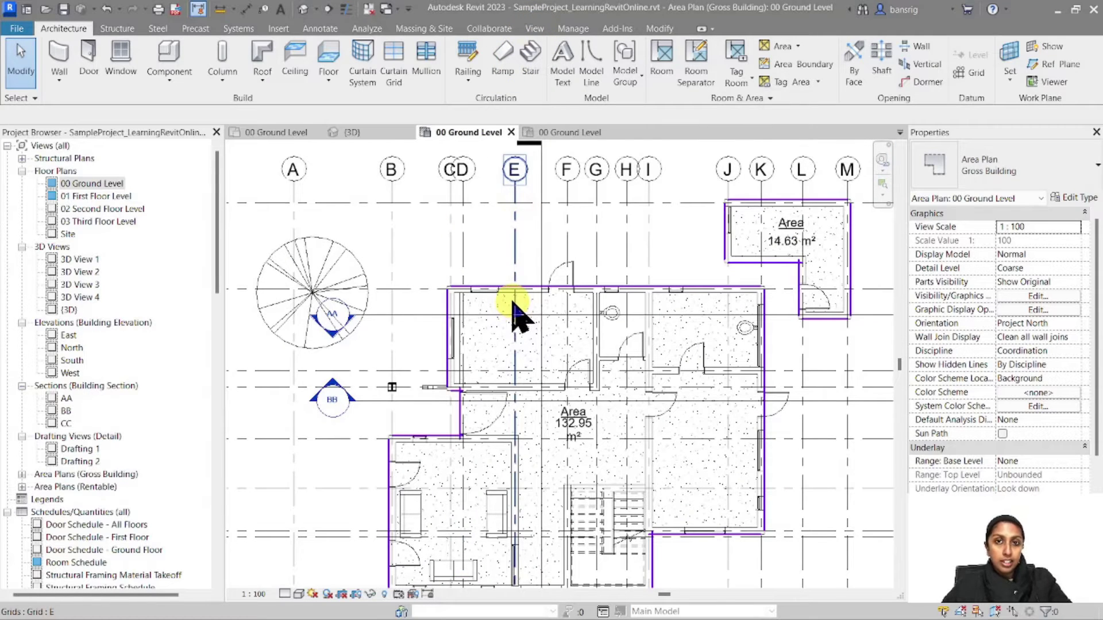
Step: Create a Gross Building area plan for 01 First Floor Level without automatically generated boundary lines
click(787, 47)
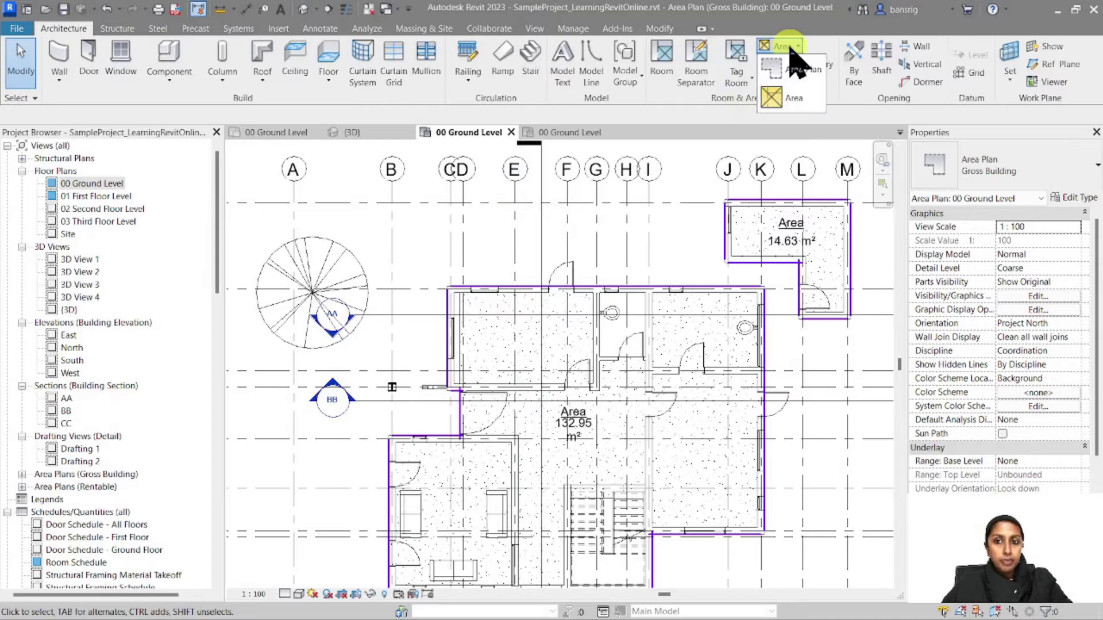
click(800, 69)
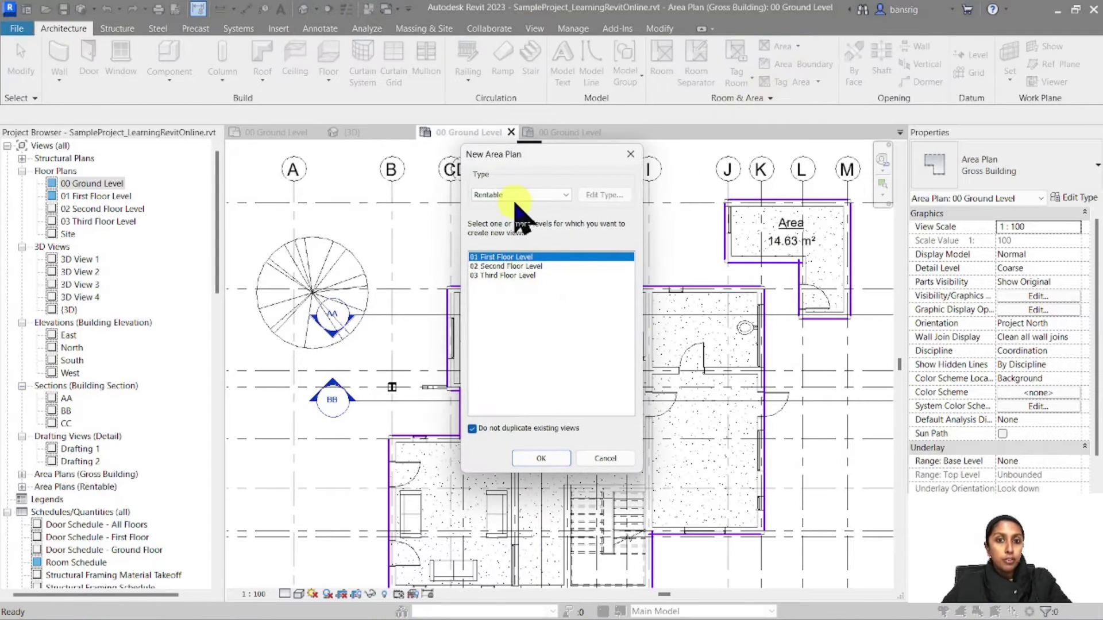
click(514, 196)
click(517, 206)
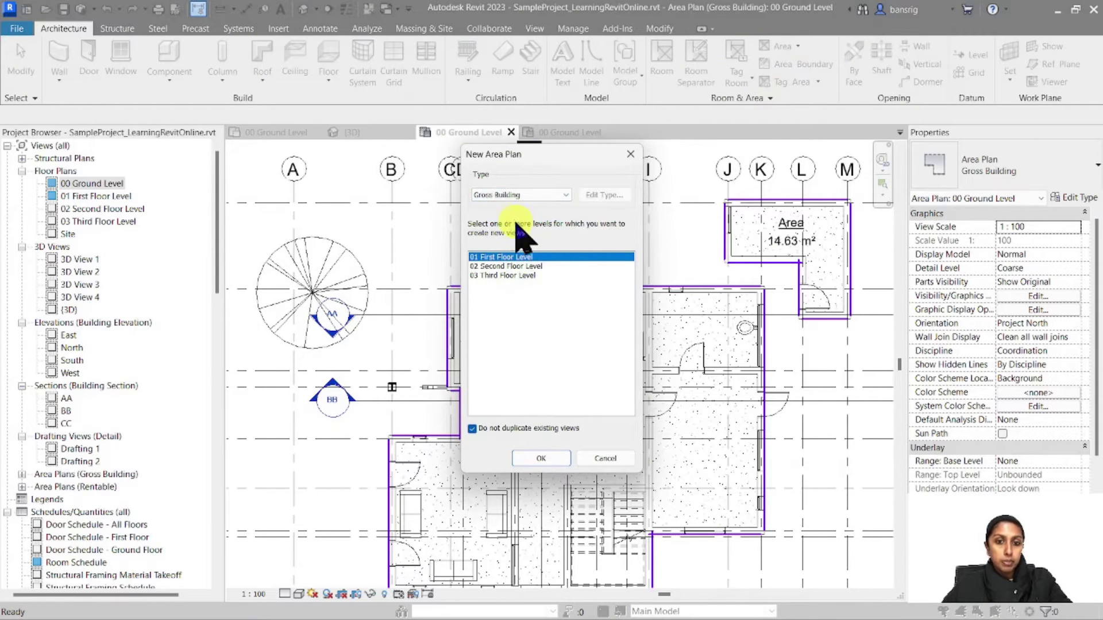
click(553, 460)
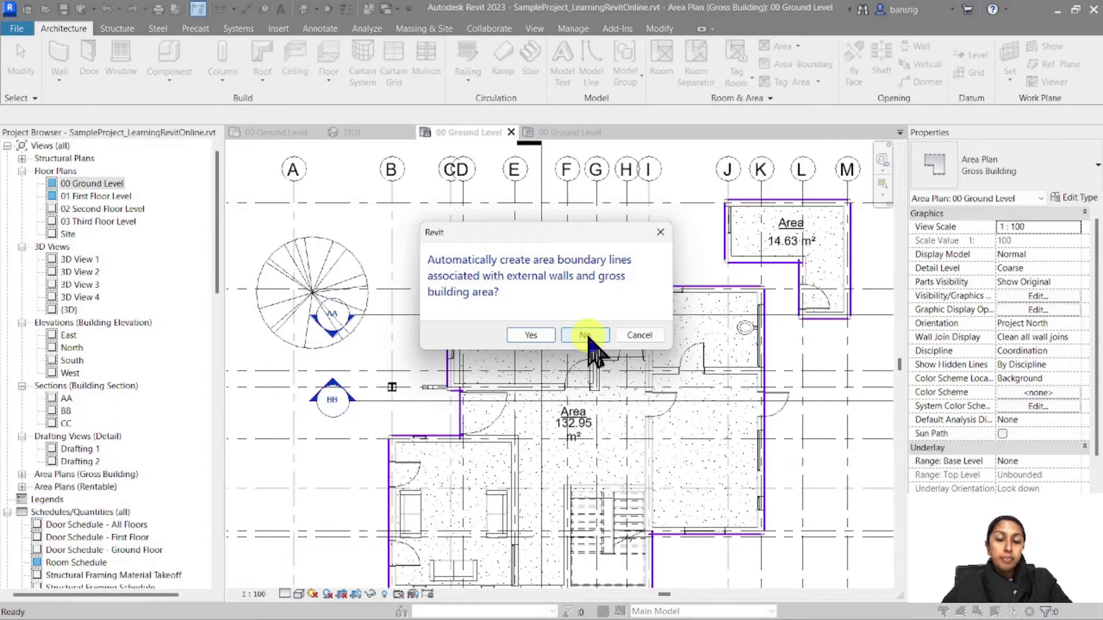
click(585, 335)
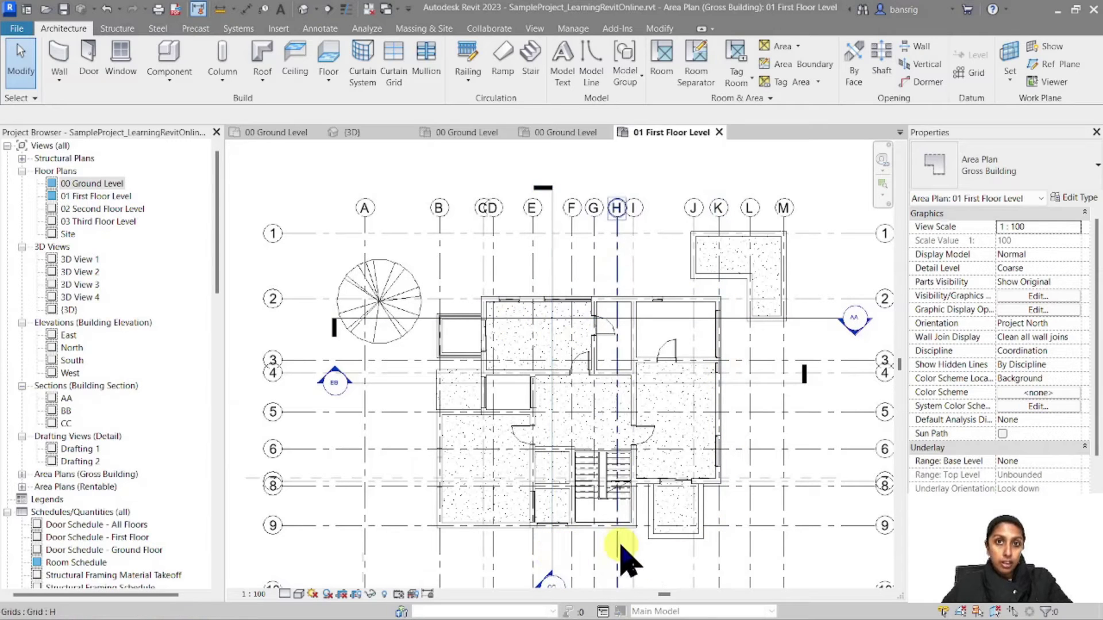
Step: With Apply Area Rules off, pick an area boundary line along the outer face of the external wall at grid C
click(794, 65)
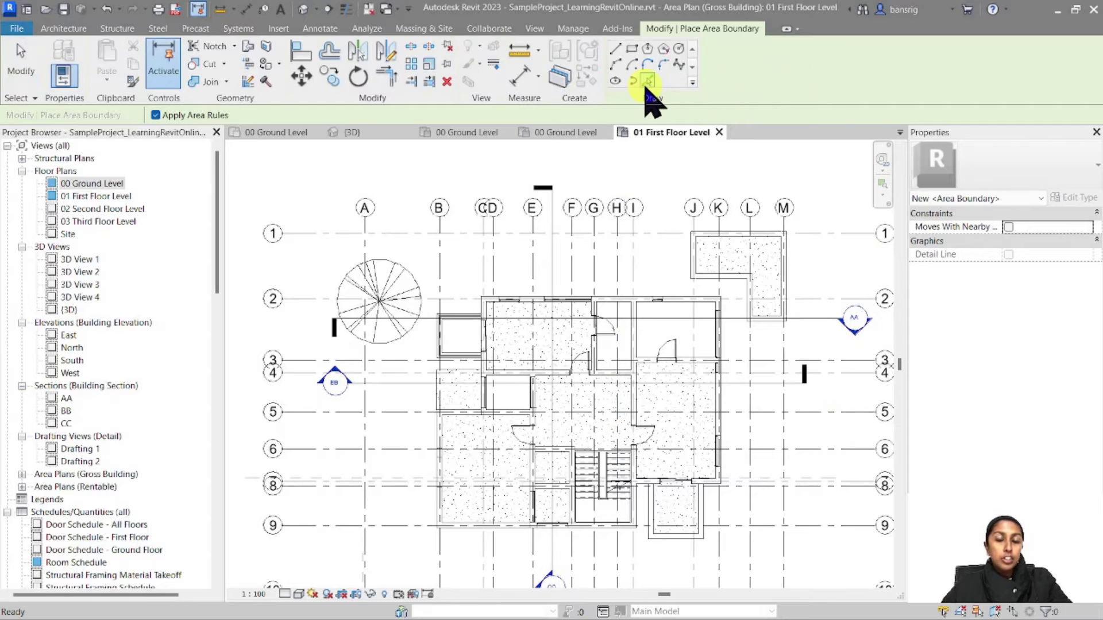
click(646, 81)
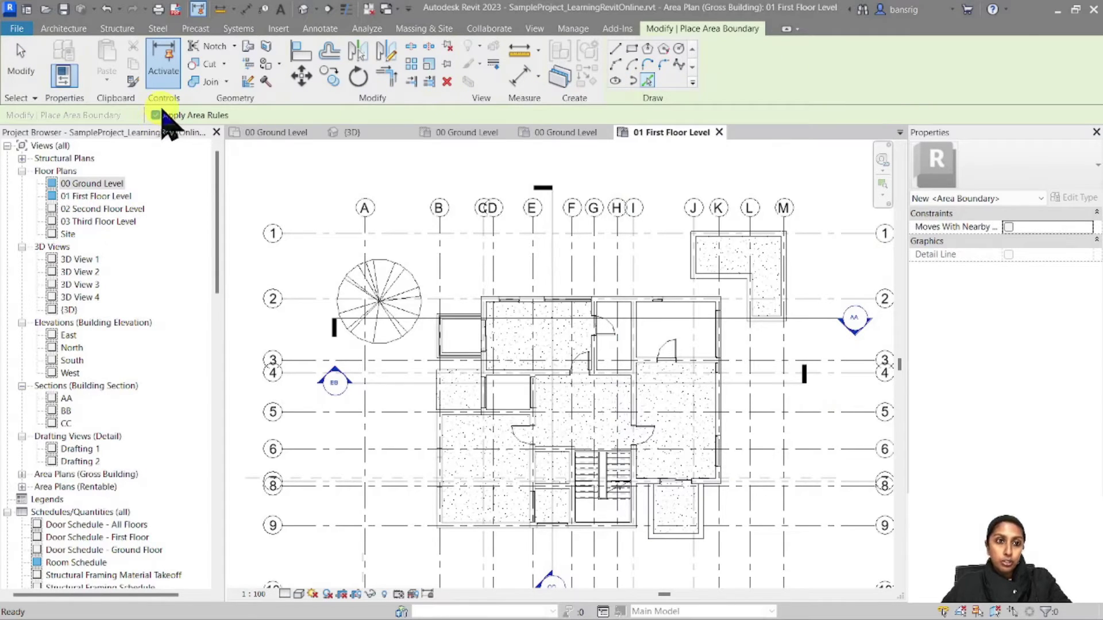
scroll(517, 364, up, 5)
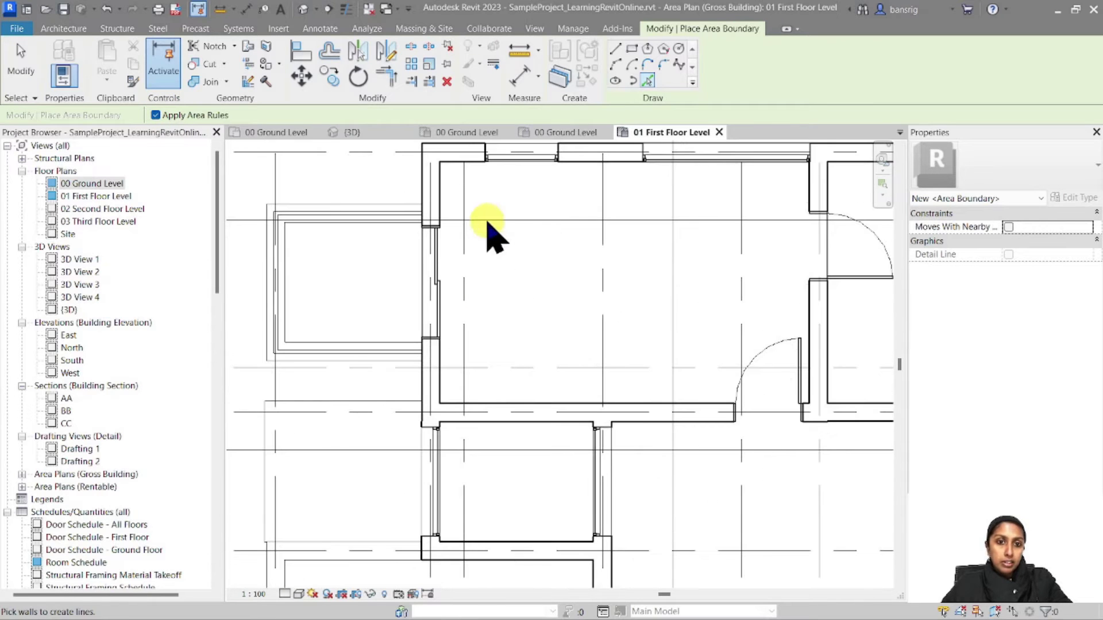
click(441, 188)
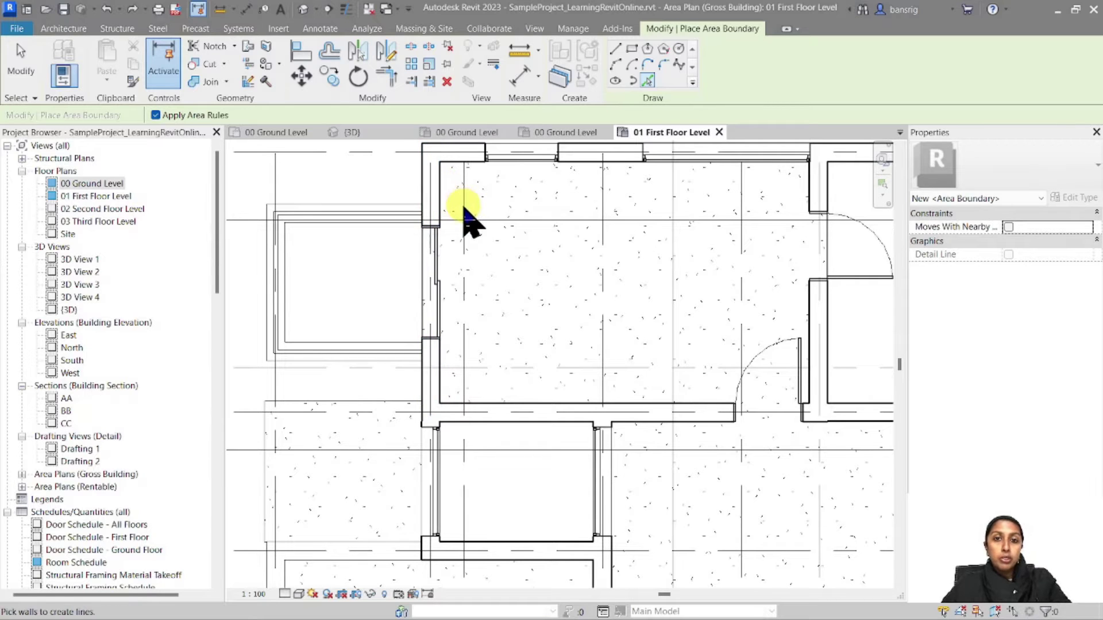
click(155, 115)
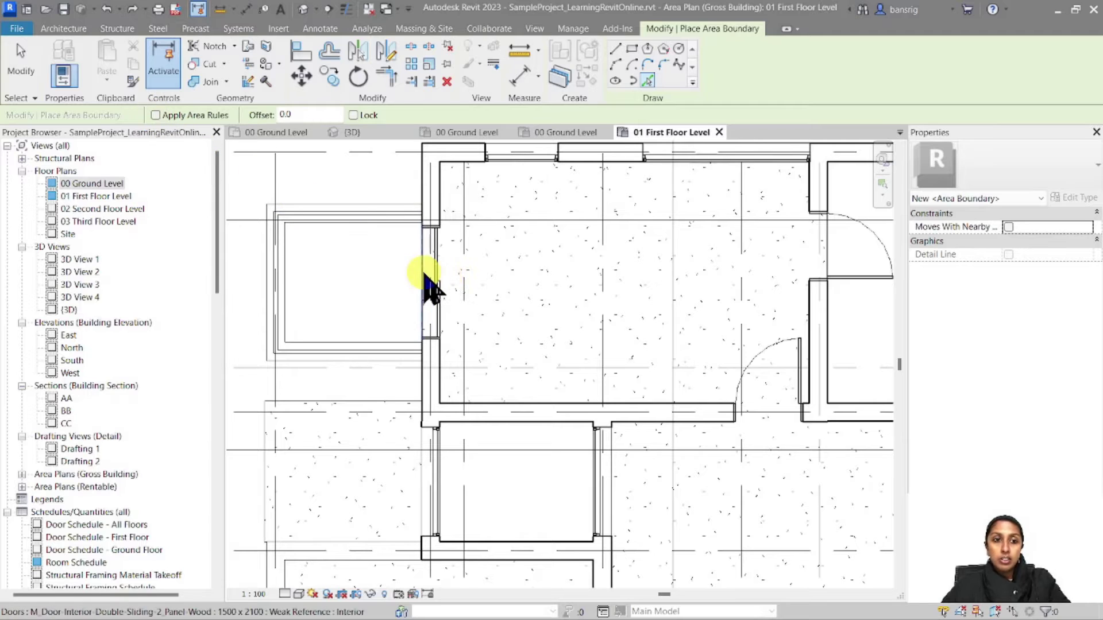
click(423, 186)
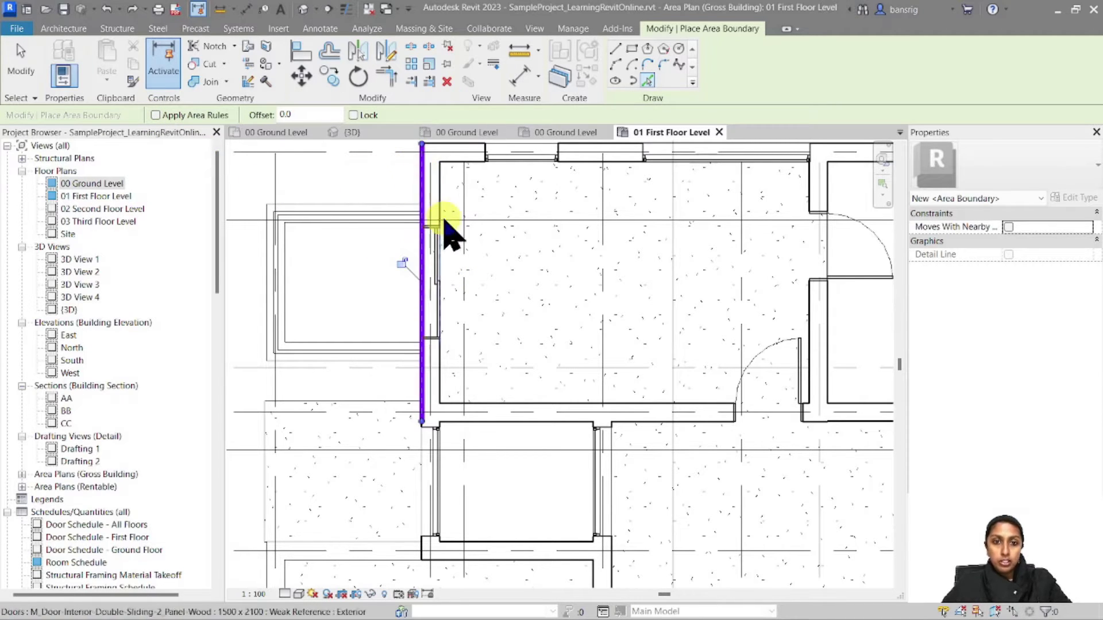
Step: Add area boundary lines along the outer faces of the external walls at grids 2, K and 8
click(448, 149)
scroll(344, 358, down, 4)
middle_drag(689, 352, 623, 264)
scroll(629, 290, up, 3)
click(609, 301)
scroll(660, 287, down, 2)
scroll(646, 459, up, 2)
click(639, 453)
scroll(505, 443, down, 2)
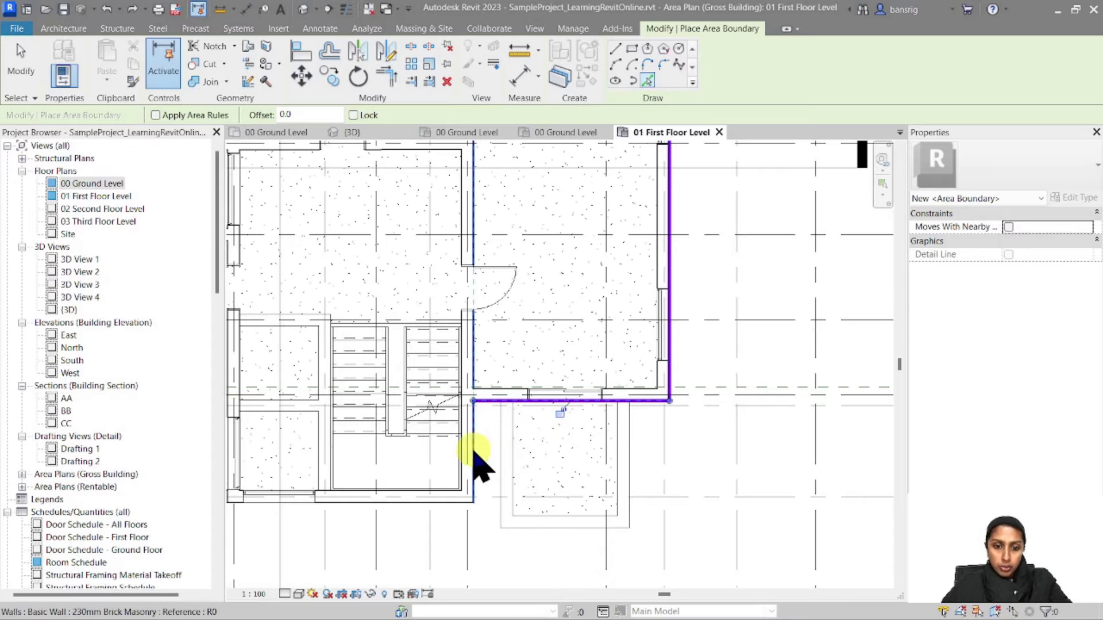
Step: Add the remaining area boundary lines along the outer wall faces at grids 9, E and 4
click(402, 504)
middle_drag(394, 505, 633, 500)
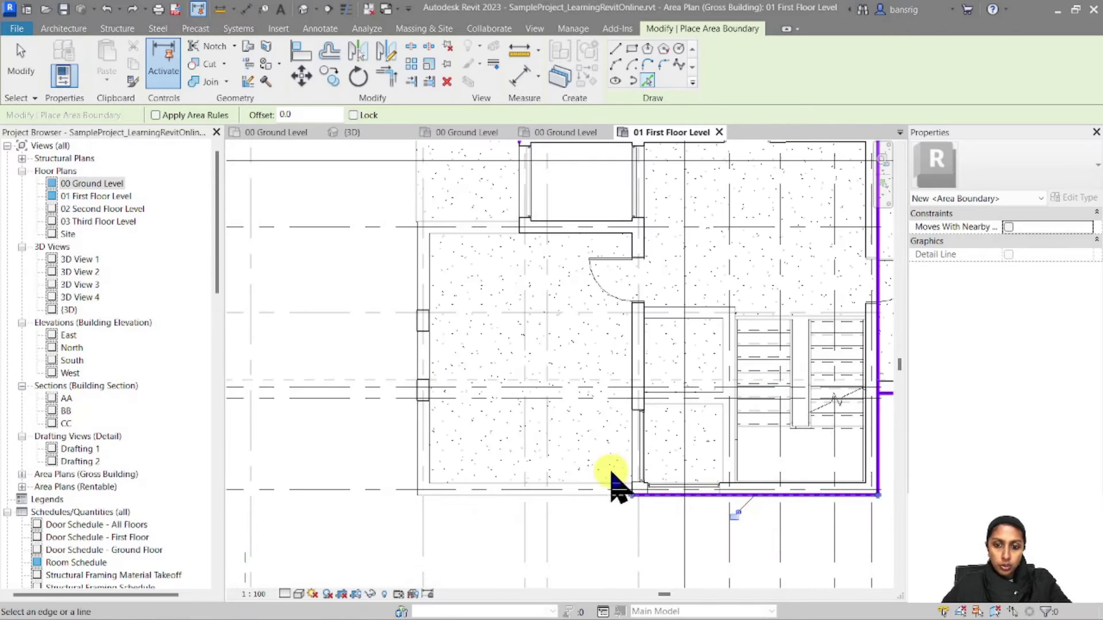
click(631, 385)
middle_drag(608, 352, 616, 553)
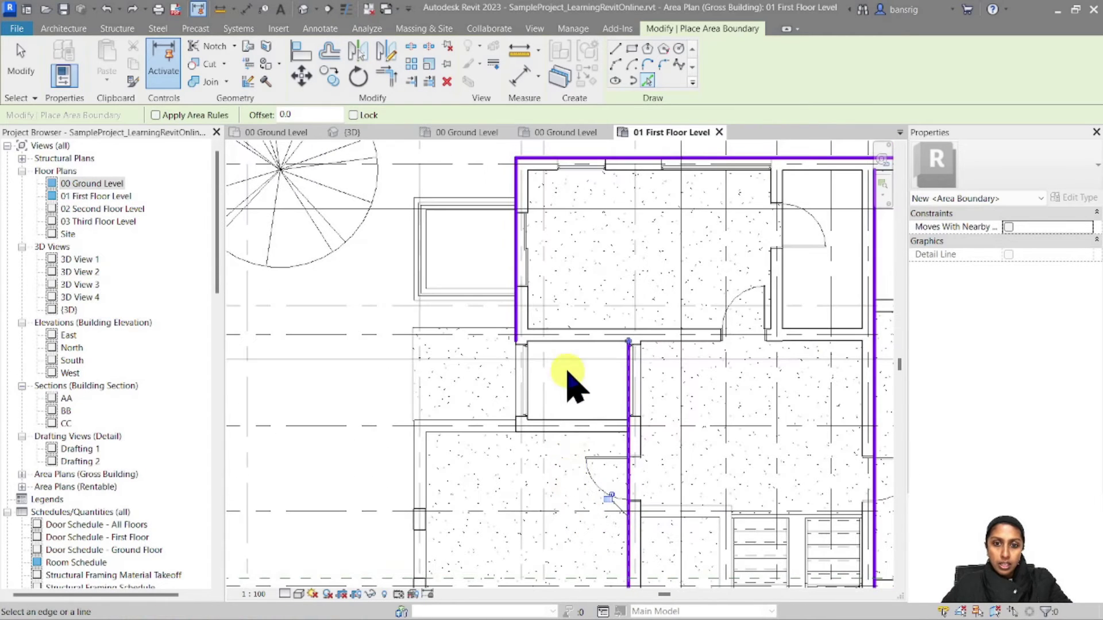
click(577, 343)
key(Escape)
key(Escape)
scroll(431, 333, down, 3)
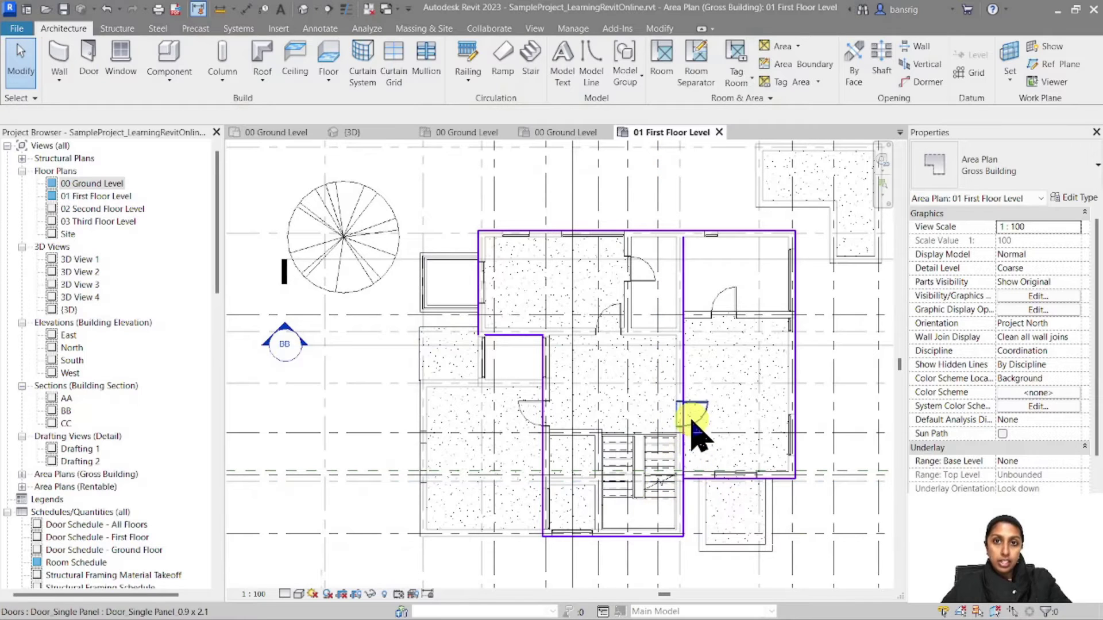
Step: Temporarily isolate the area boundary category to check the first floor outline for gaps
scroll(439, 345, up, 4)
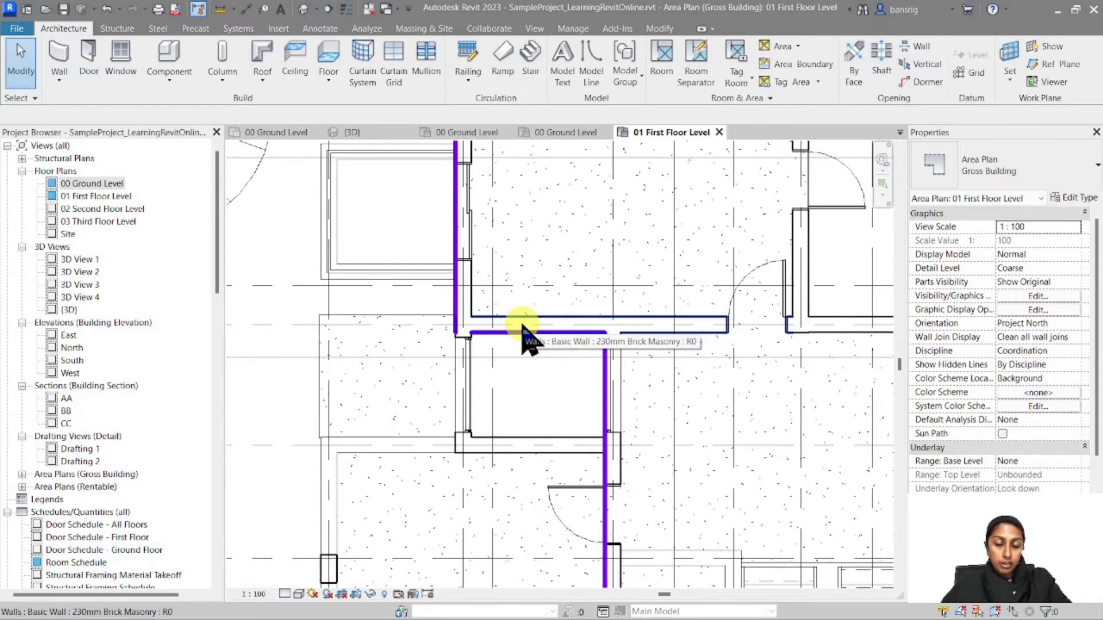
click(520, 333)
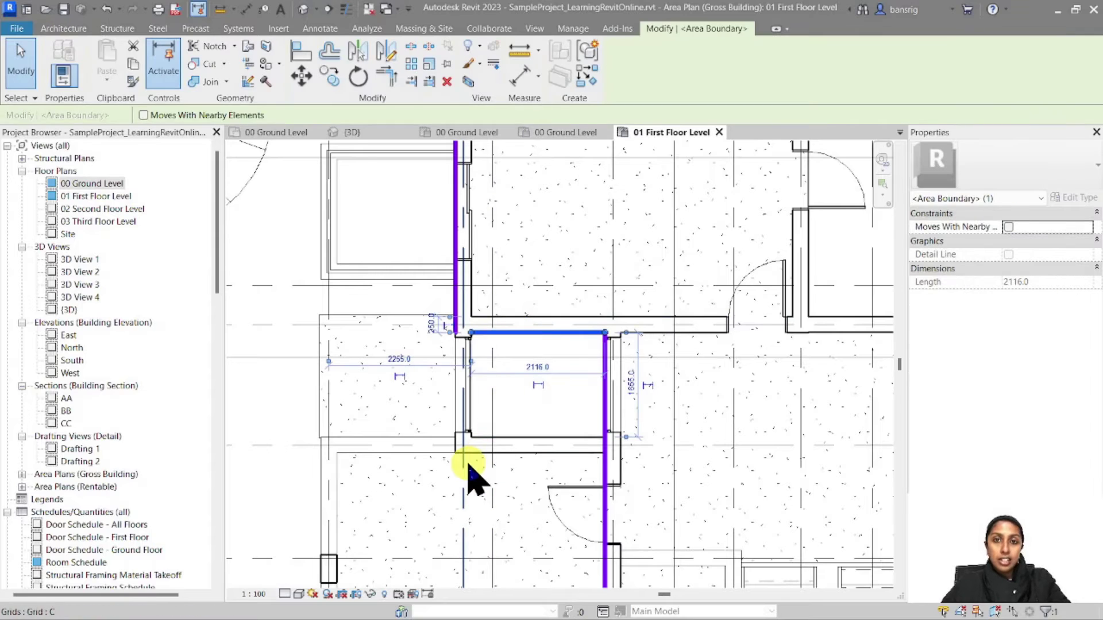
click(371, 593)
click(395, 522)
scroll(406, 471, down, 3)
click(410, 472)
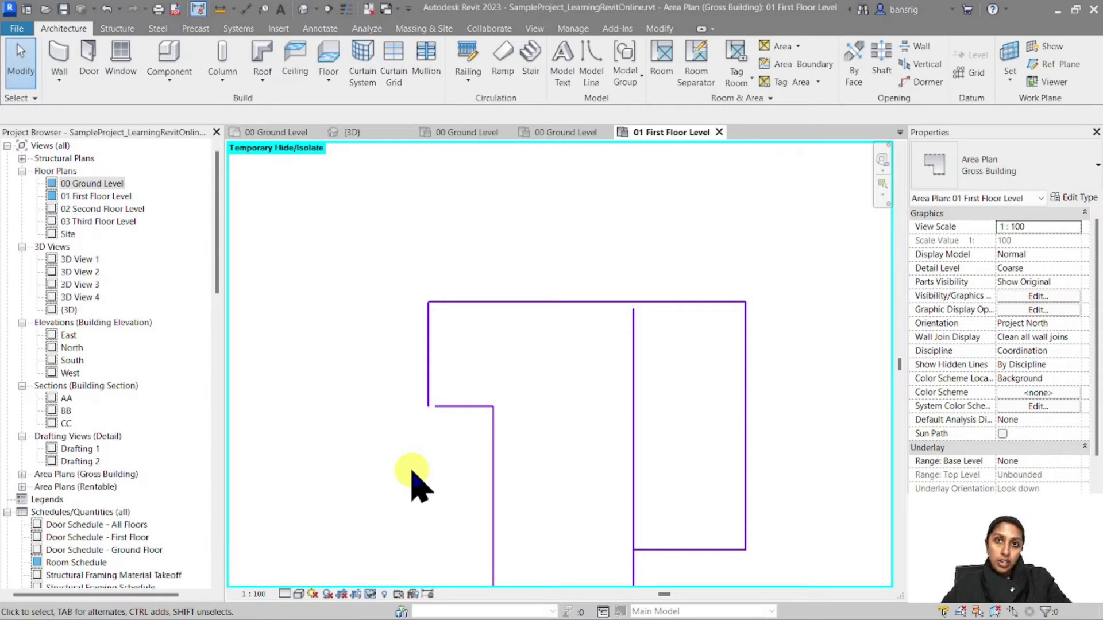
Step: Trim the boundary lines at their open and overrunning corners into one closed outline, and reset the temporary isolation
click(662, 30)
click(391, 79)
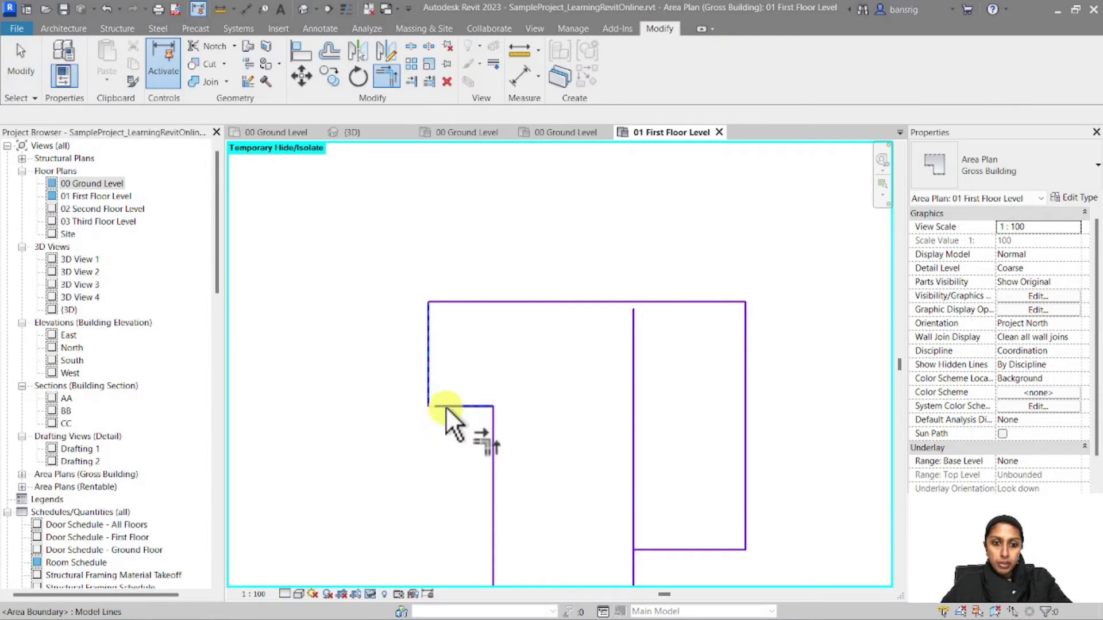
middle_drag(672, 544, 672, 441)
click(634, 475)
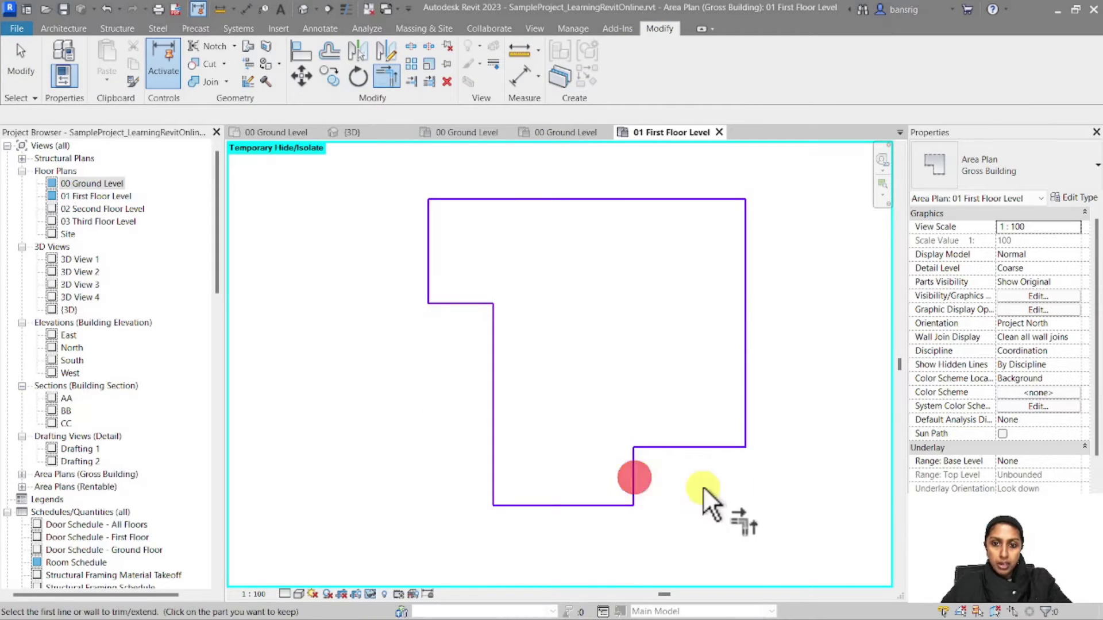
key(Escape)
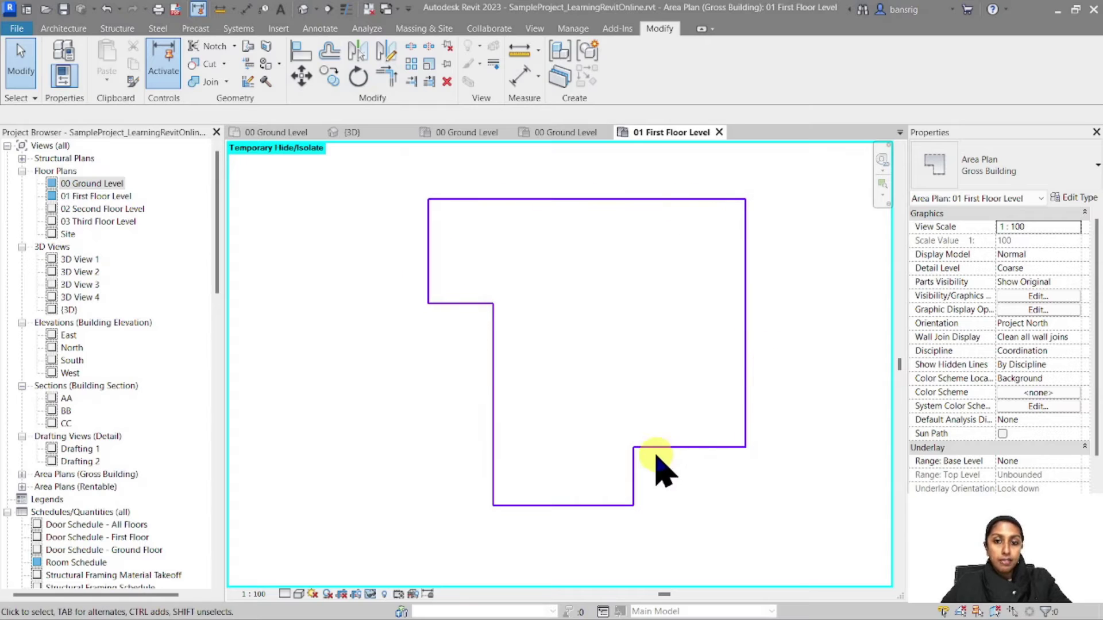
click(370, 594)
click(422, 575)
middle_drag(431, 450, 413, 478)
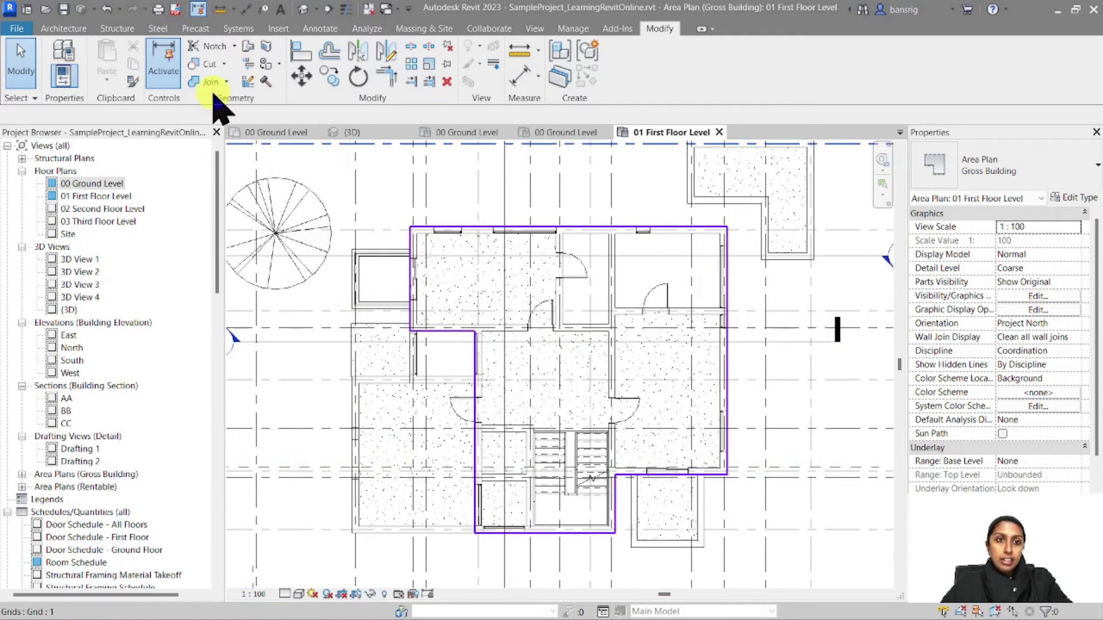
Step: Place a tagged area inside the closed first floor boundary
click(51, 29)
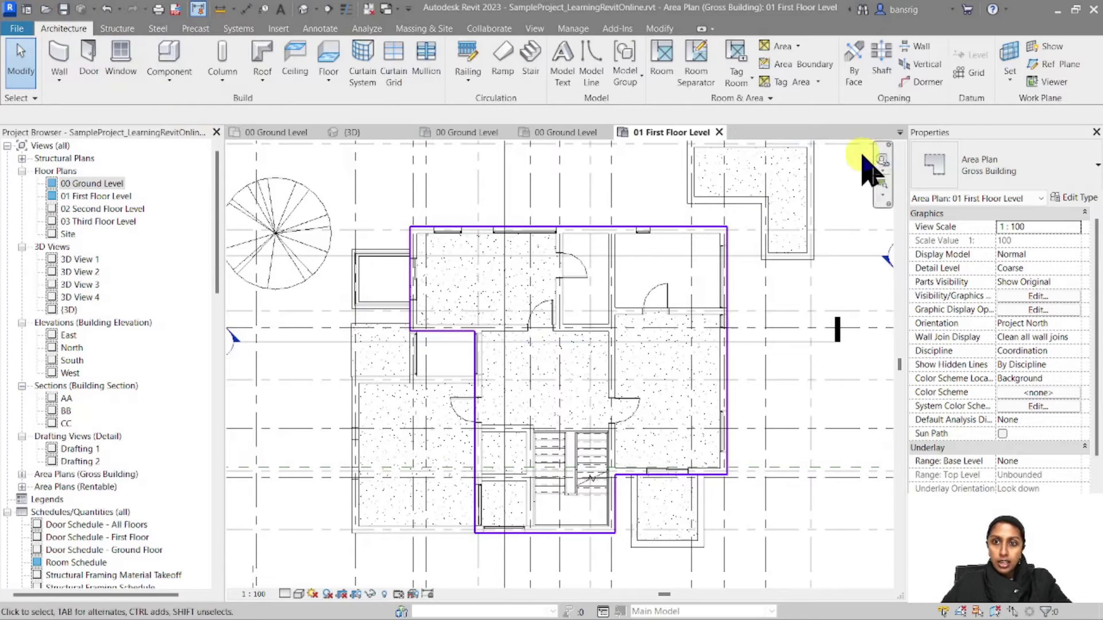
click(797, 46)
click(790, 98)
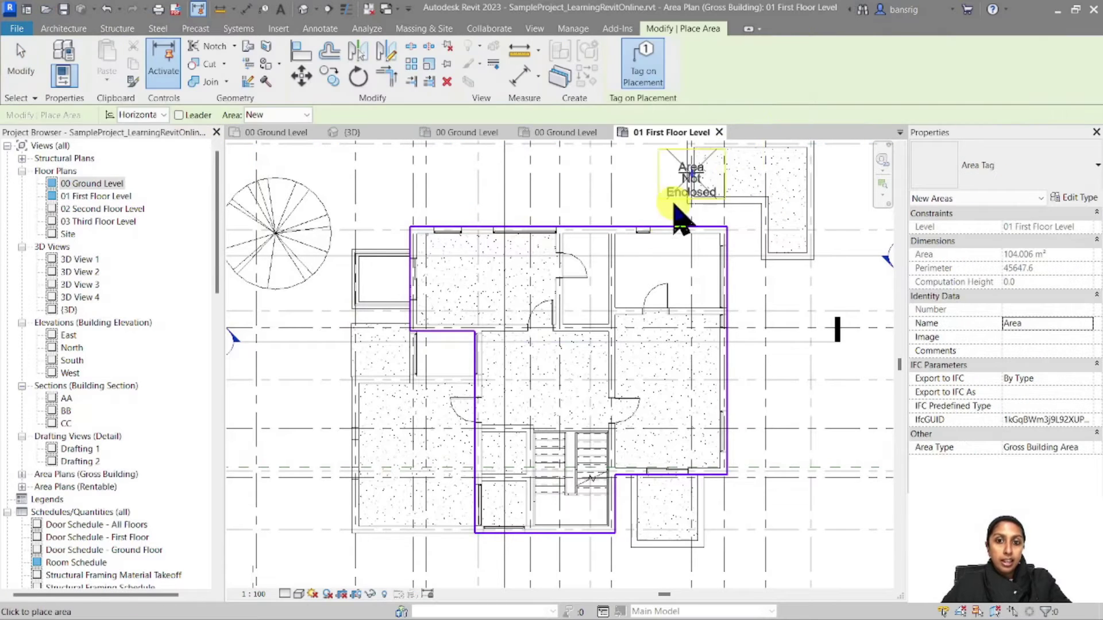
click(573, 380)
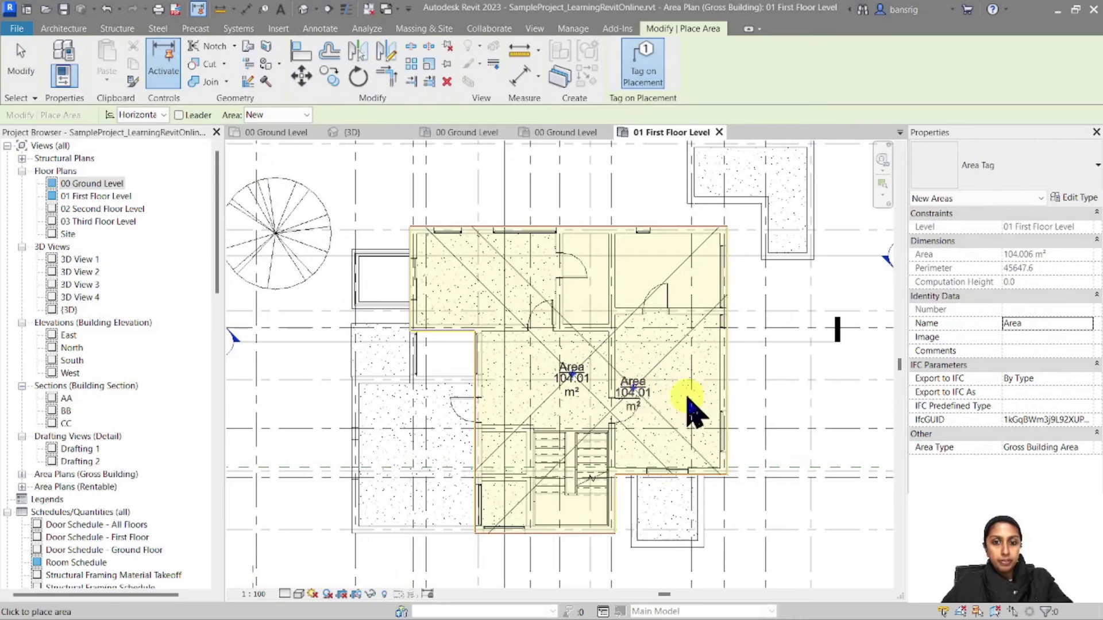
key(Escape)
key(Escape)
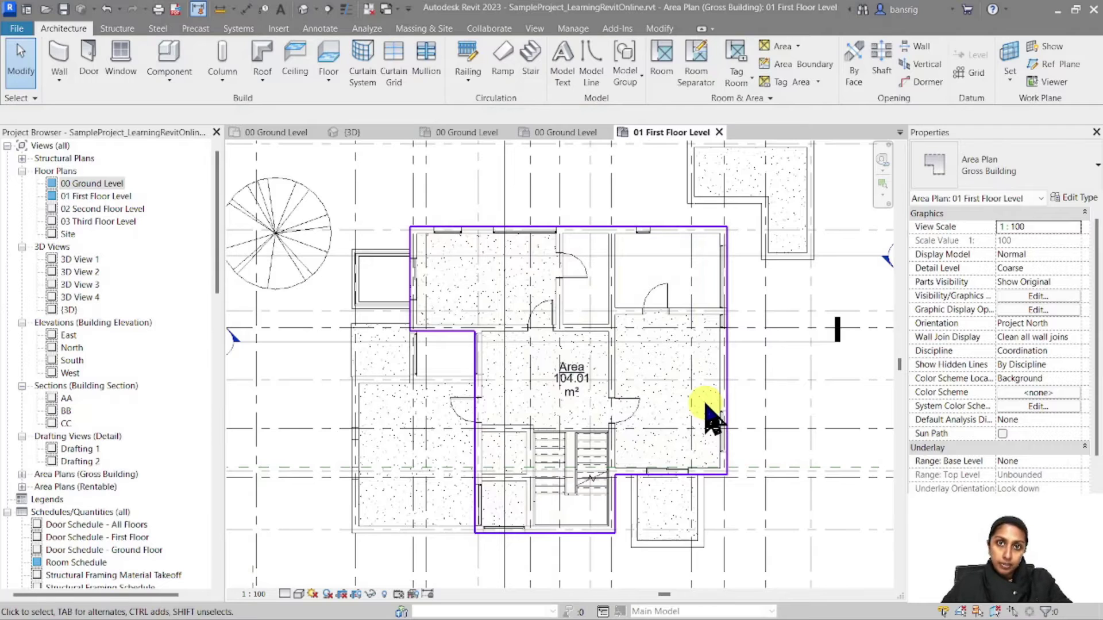
Step: With Apply Area Rules off, pick area boundary lines along the outer edges of the open terrace between grids B and E
middle_drag(562, 485, 579, 449)
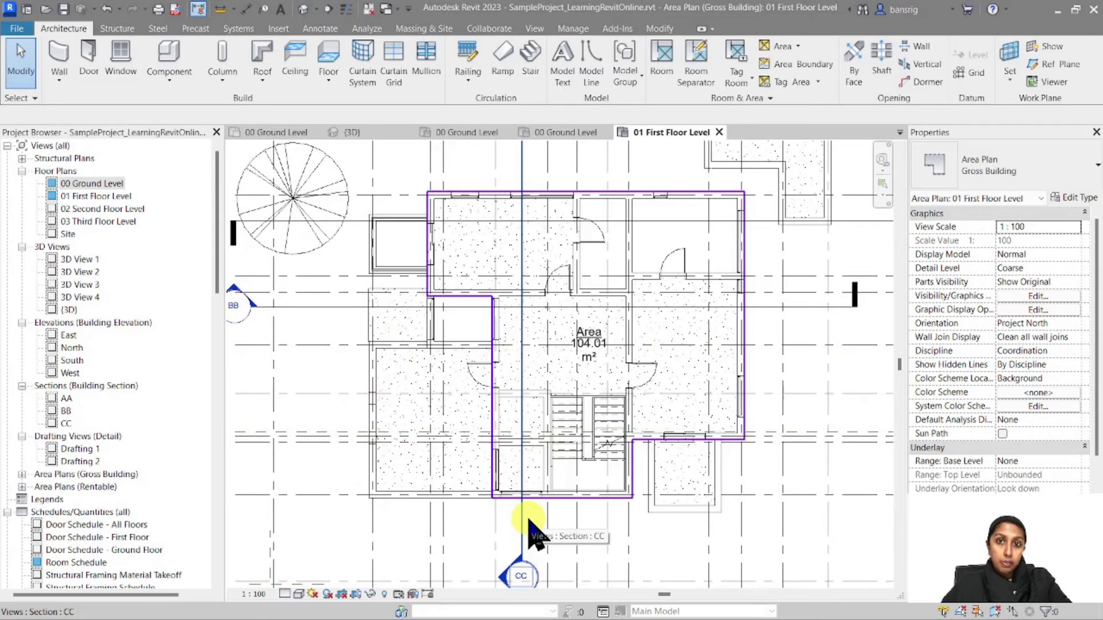
click(795, 63)
scroll(431, 339, up, 2)
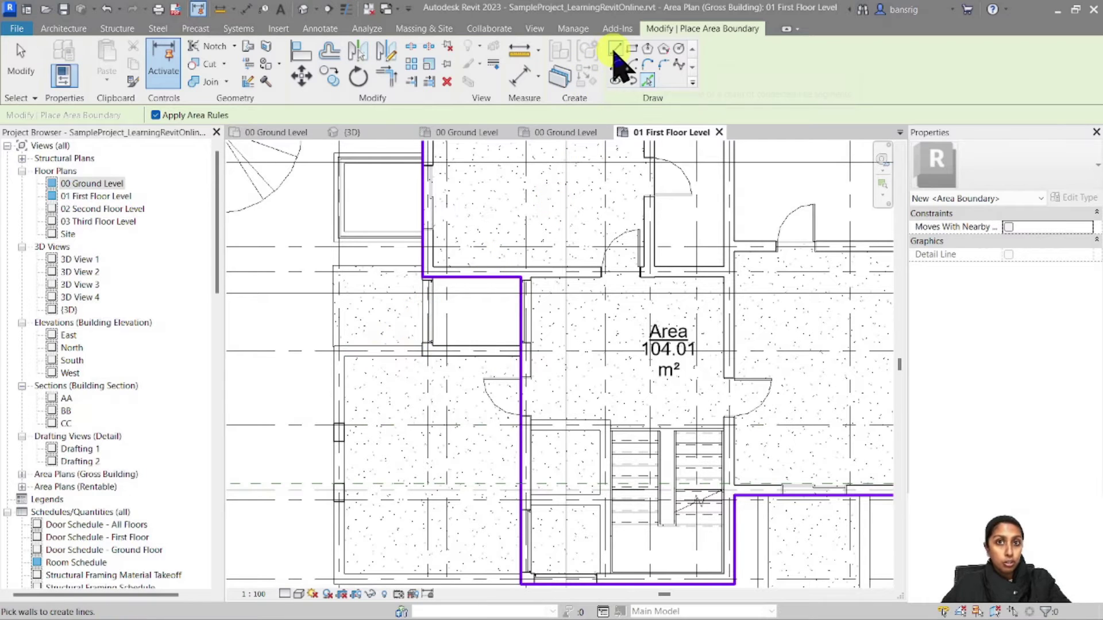
click(192, 115)
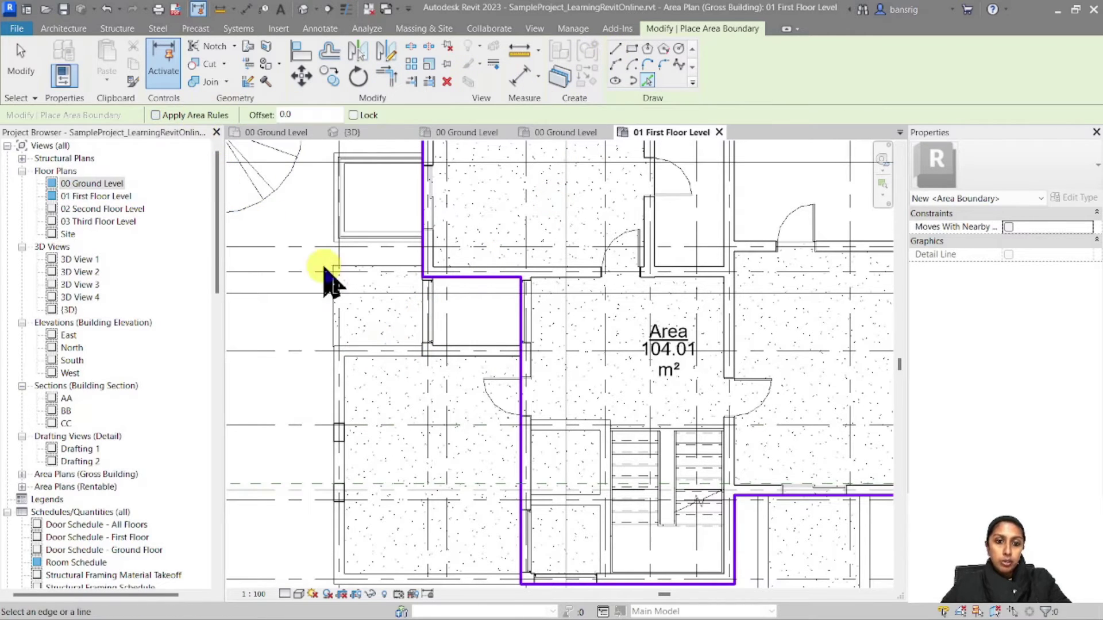
click(388, 346)
middle_drag(440, 488, 438, 337)
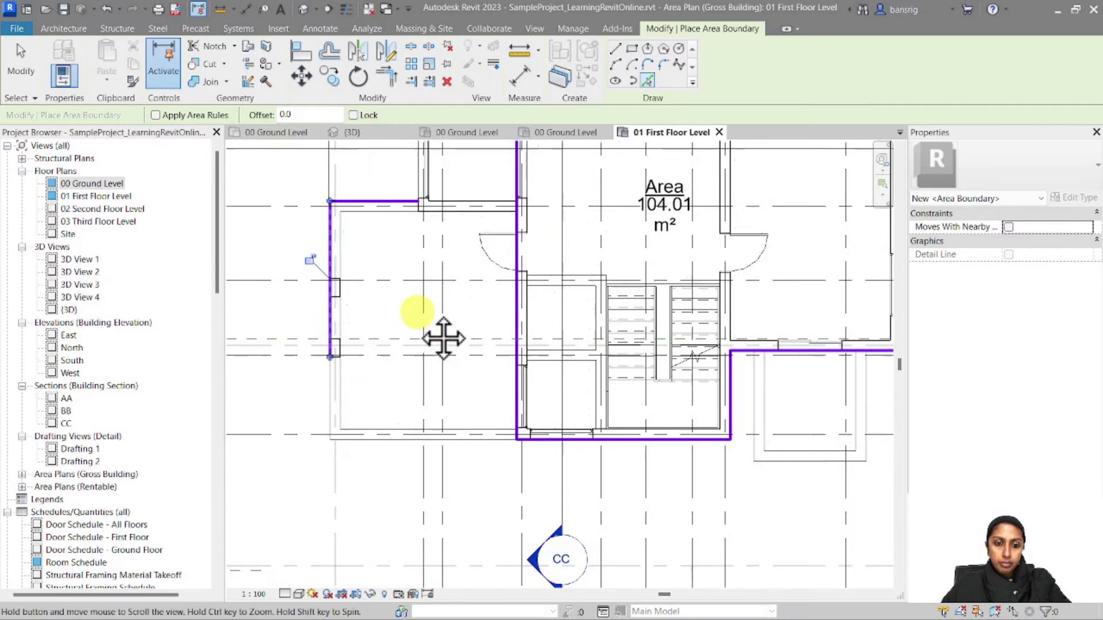
click(402, 454)
key(Escape)
key(Escape)
Step: Temporarily isolate the area boundary category to show only the terrace and building outlines
click(382, 444)
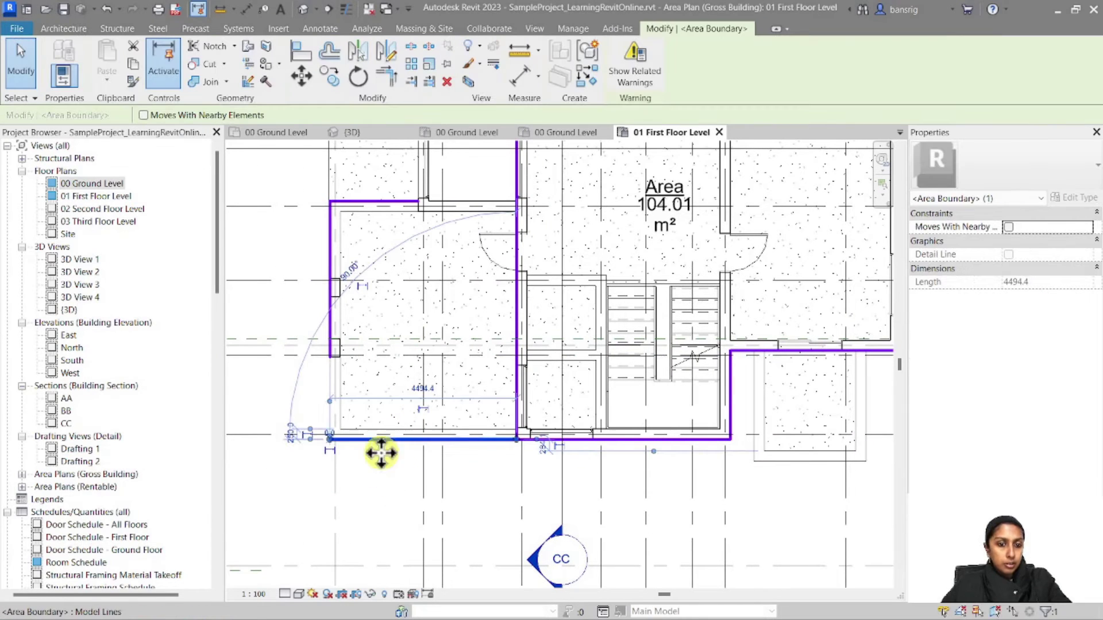
click(371, 594)
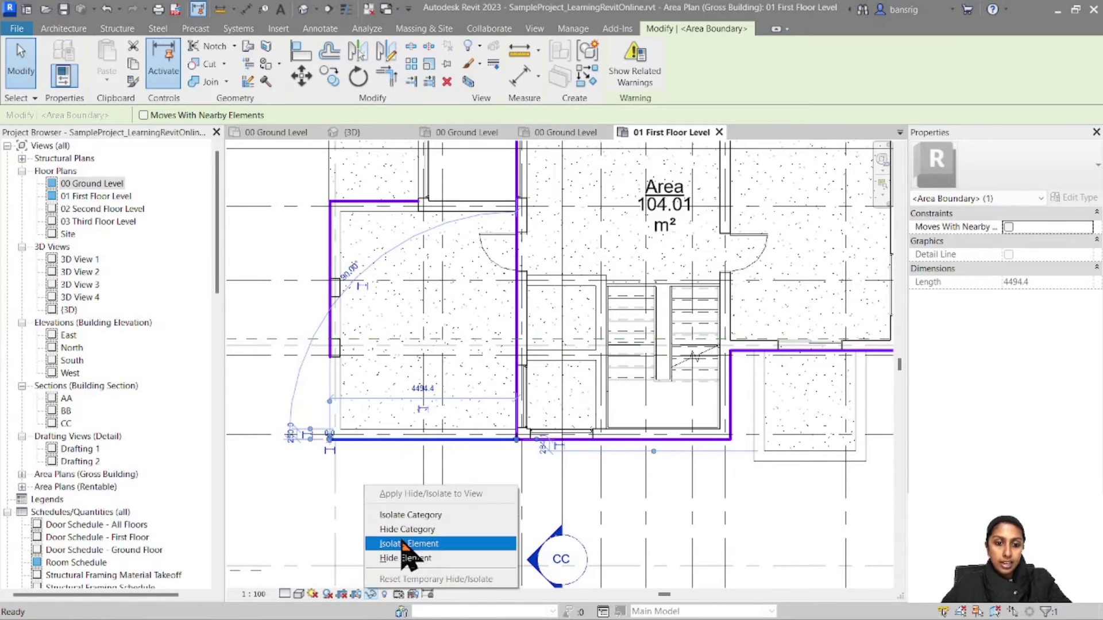
click(402, 515)
click(350, 416)
Step: Trim the terrace's outer vertical boundary line and its lower boundary line into a closed corner
key(t)
key(r)
click(332, 345)
click(370, 438)
Step: Extend the terrace's upper boundary line to the building's vertical boundary and reset the temporary isolation
click(659, 29)
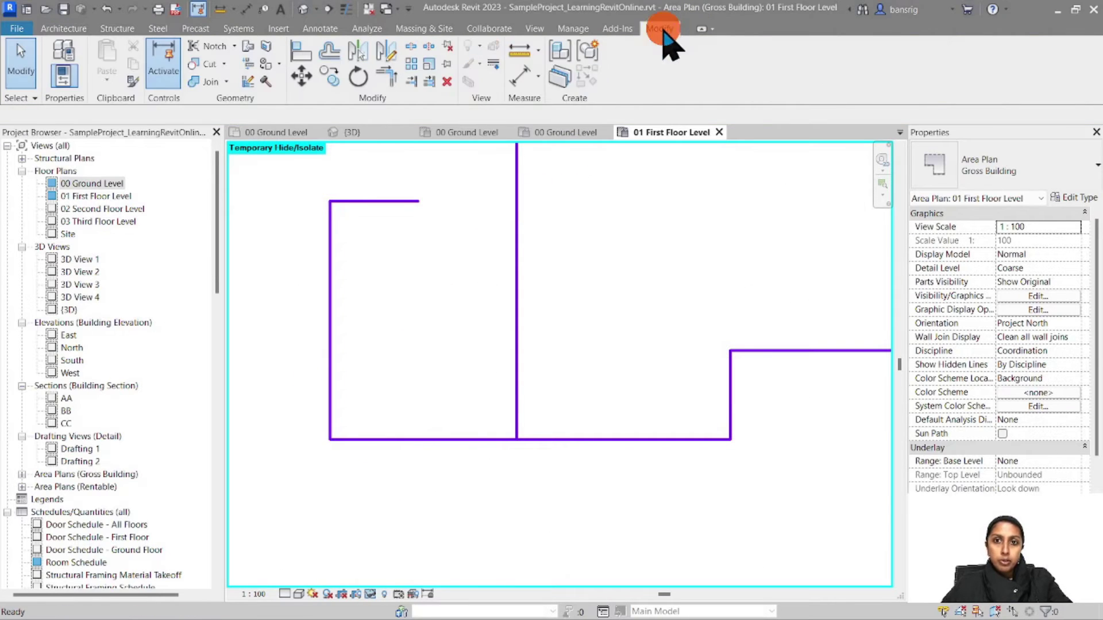
click(429, 81)
click(513, 220)
click(388, 202)
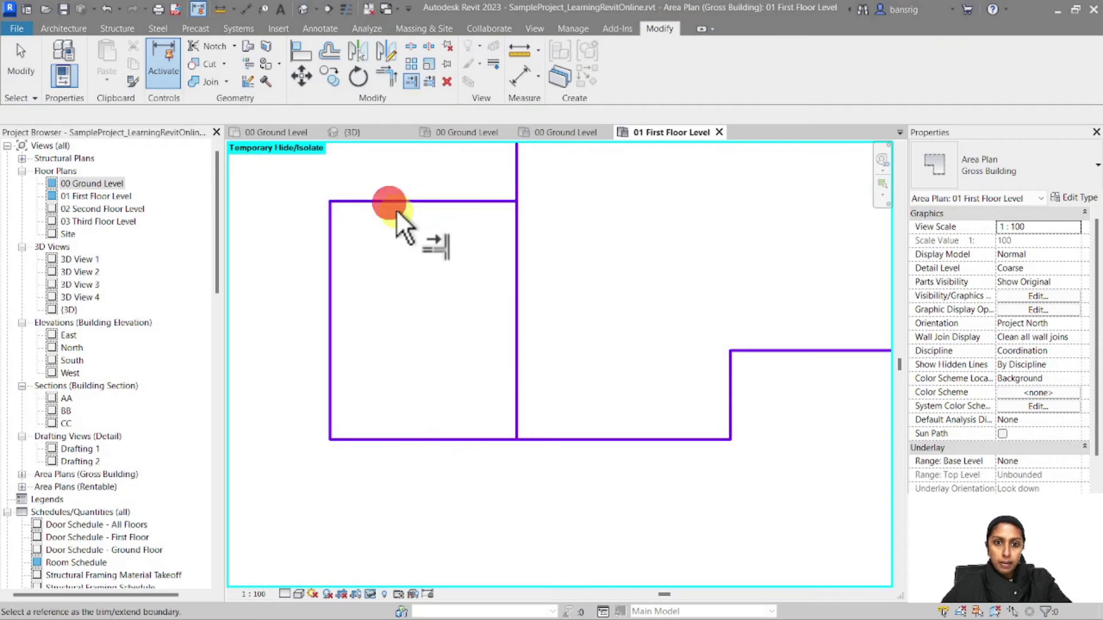
key(Escape)
key(Escape)
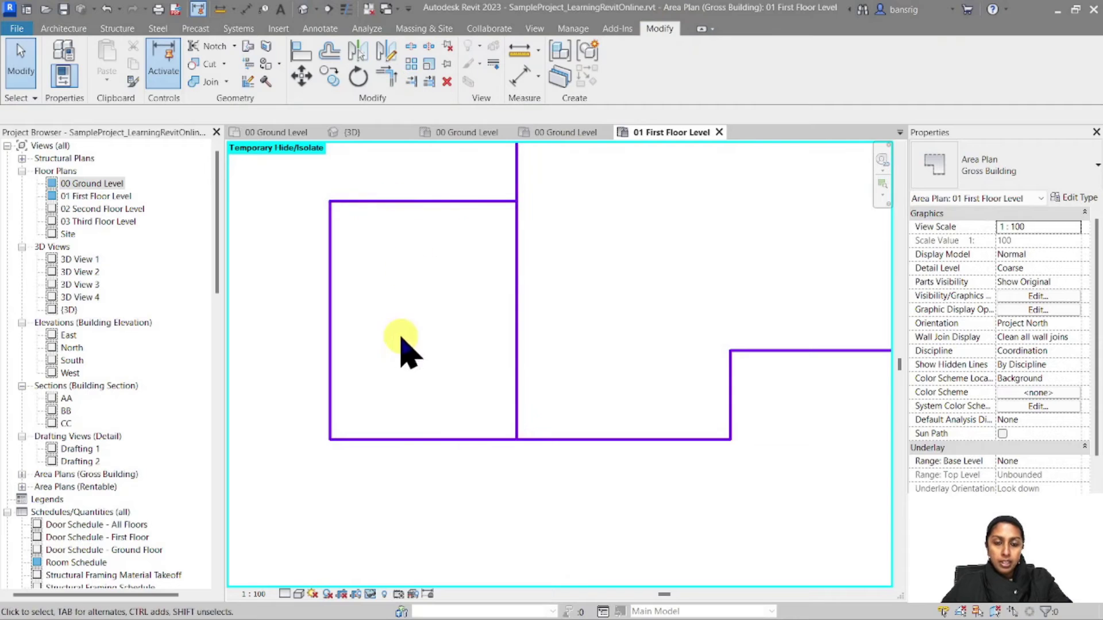
click(371, 594)
click(414, 579)
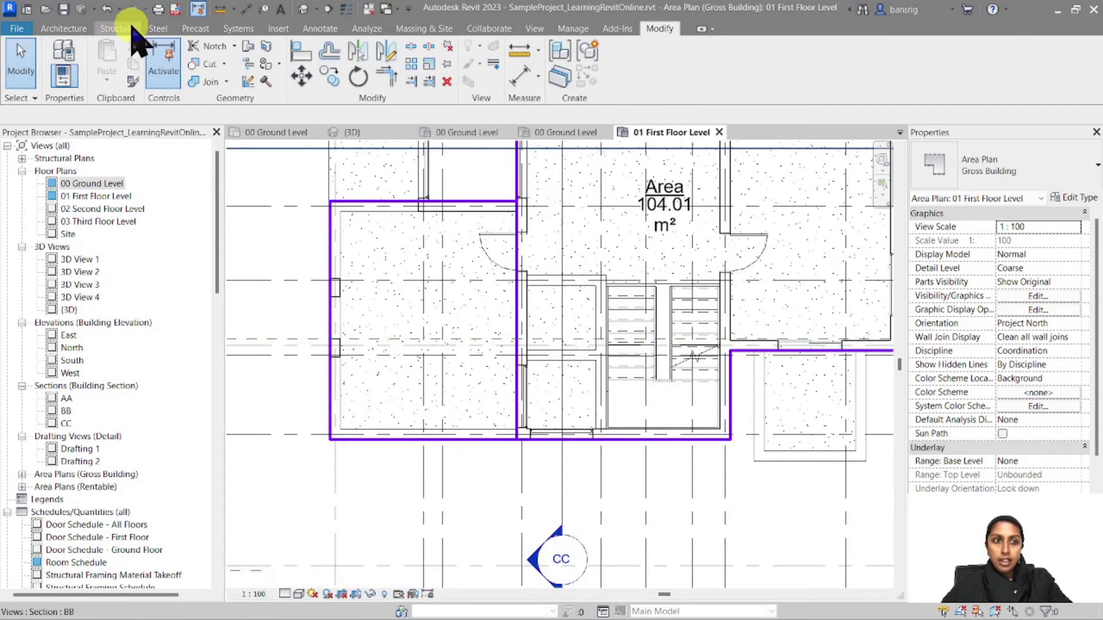
Step: Place a tagged area inside the closed terrace boundary
click(63, 28)
click(781, 46)
click(793, 99)
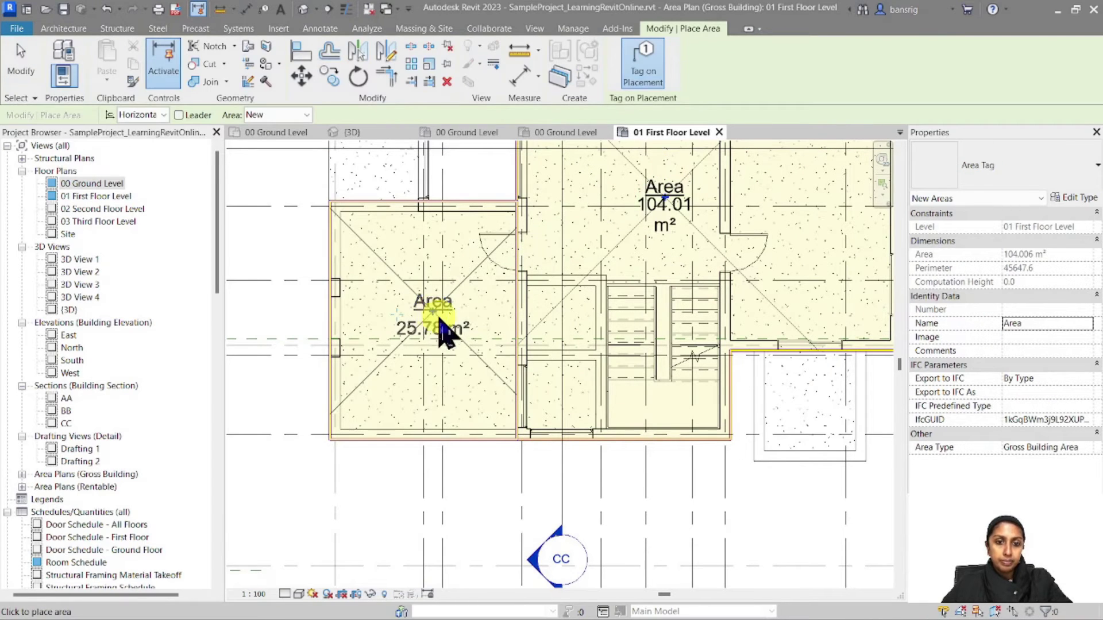
click(434, 327)
key(Escape)
key(Escape)
scroll(621, 386, down, 3)
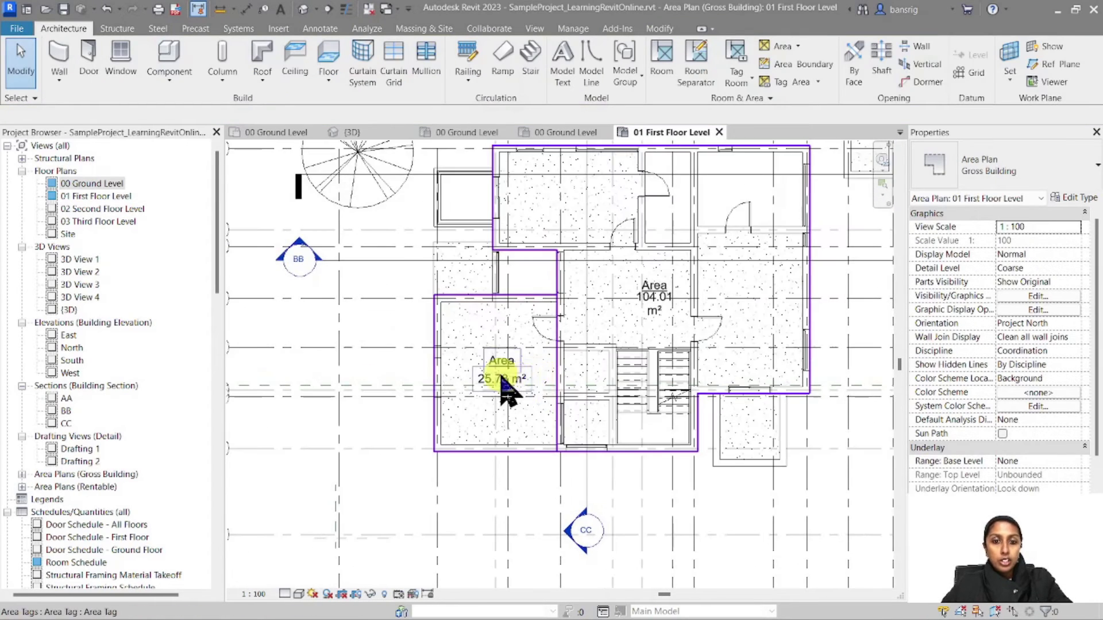
Step: Rename the terrace's area to Terraces through its tag
scroll(501, 373, up, 3)
click(502, 353)
click(509, 352)
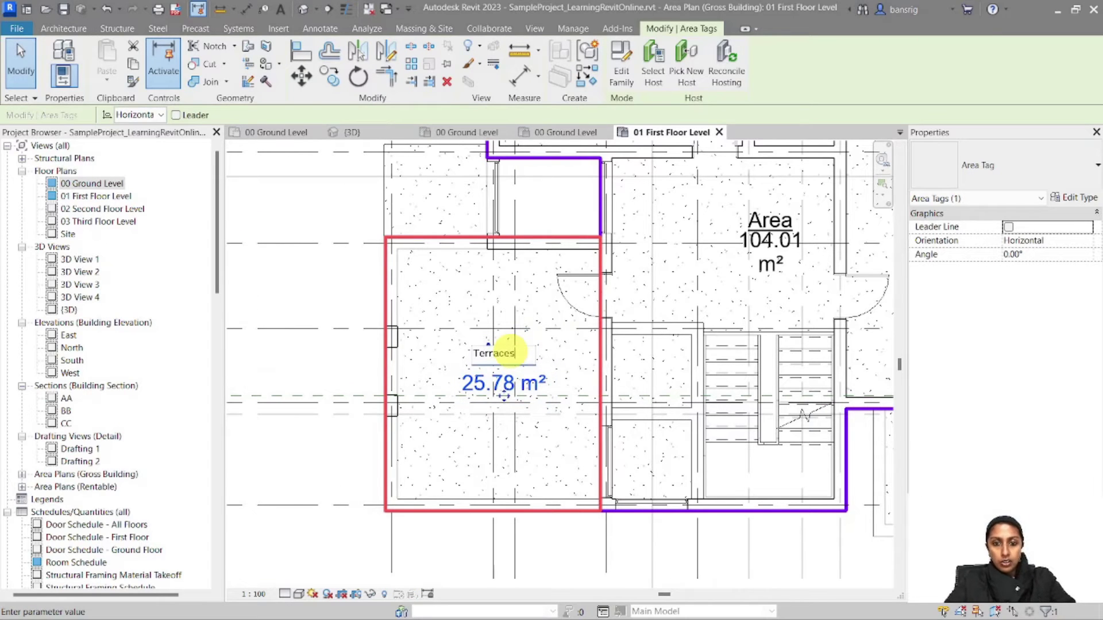
key(Return)
Step: Rename the main building's area to First Floor Area through its tag
click(770, 222)
click(775, 221)
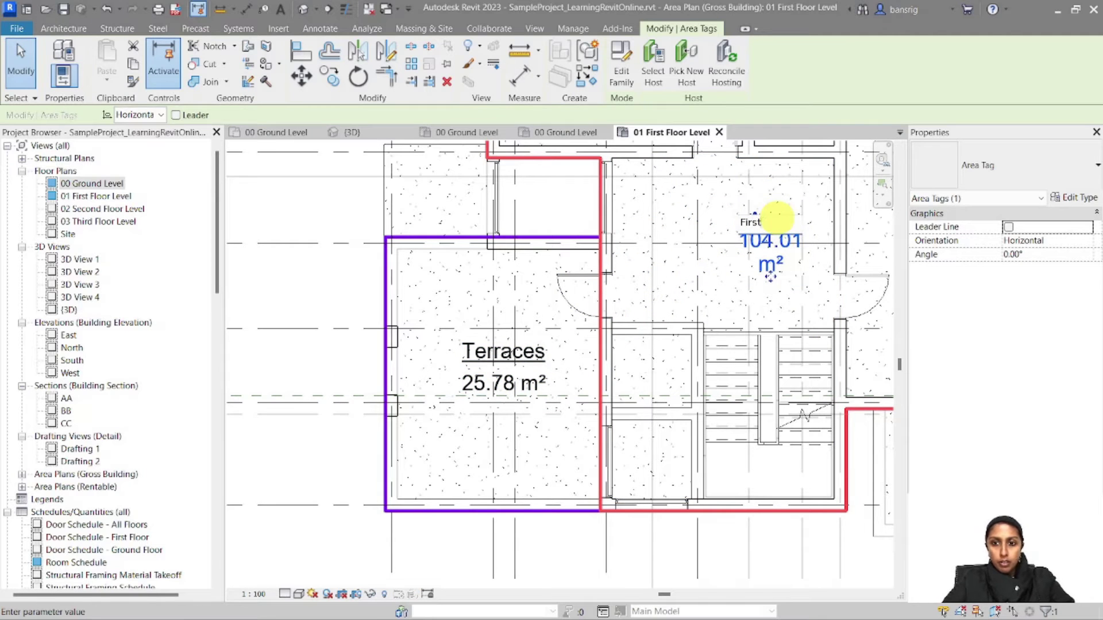
key(Return)
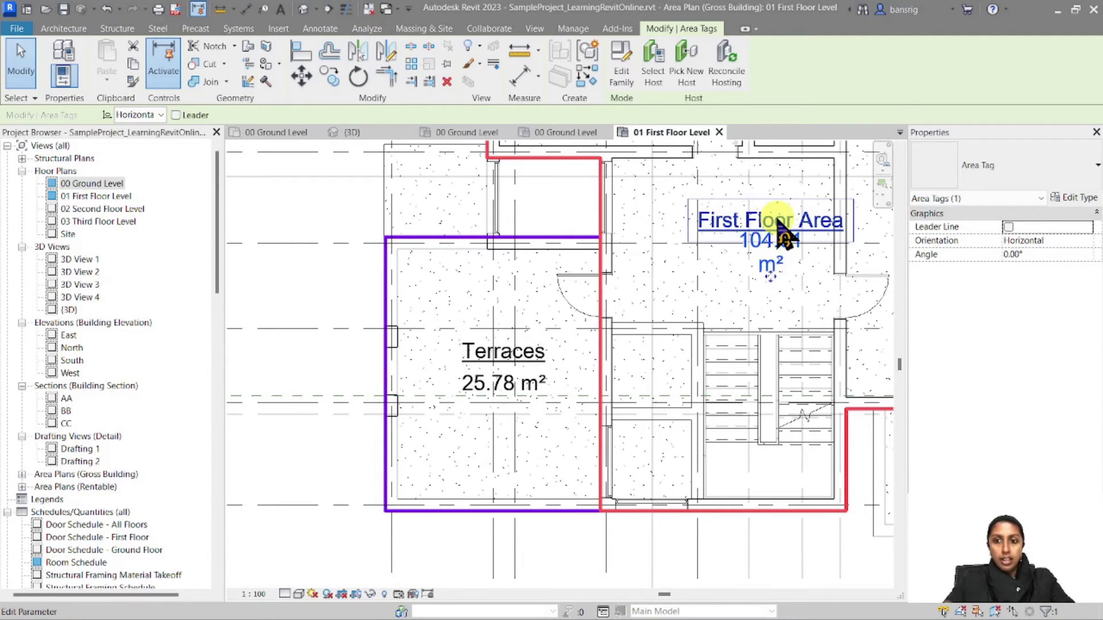
key(Escape)
scroll(637, 390, down, 2)
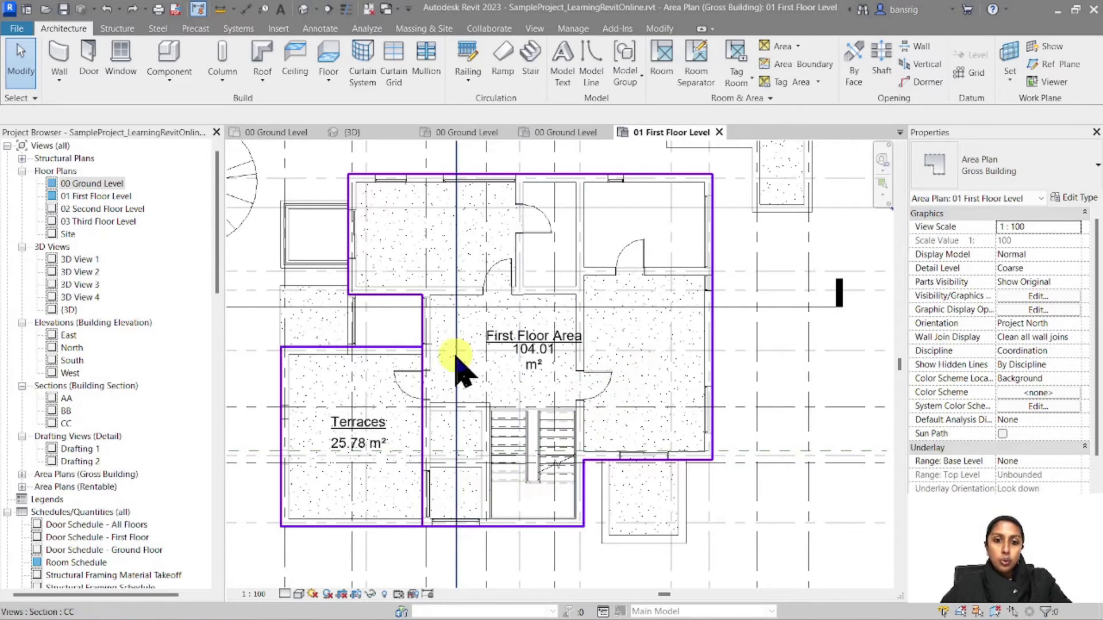
Step: Draw a rectangular area boundary around the staircase inside the First Floor Area, with Apply Area Rules on
click(467, 333)
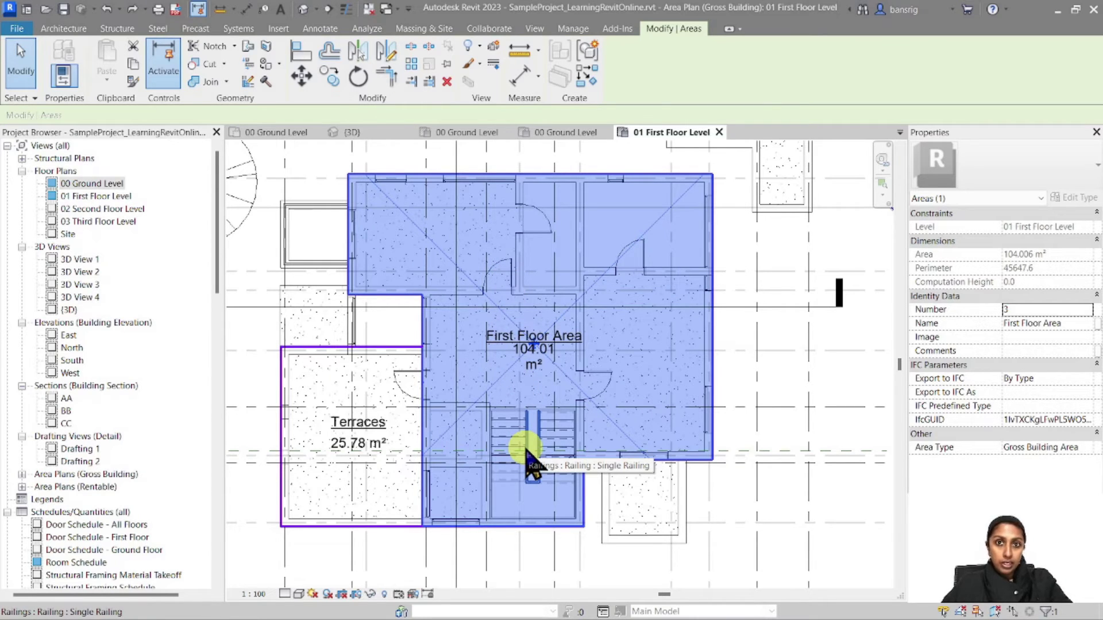
click(52, 30)
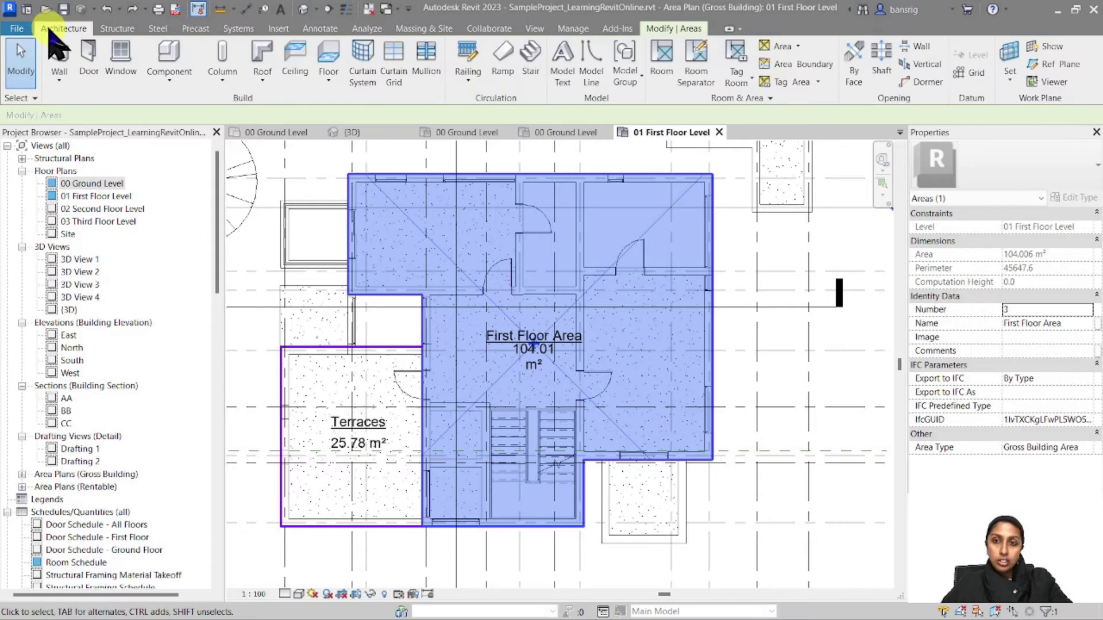
click(785, 68)
click(634, 50)
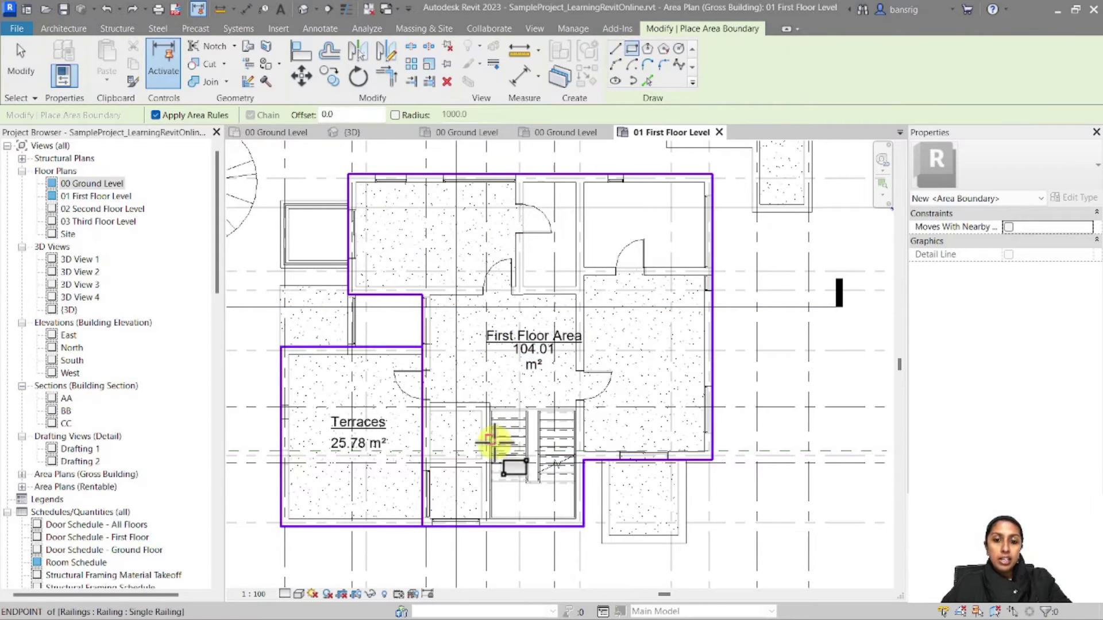
scroll(492, 438, up, 5)
click(479, 321)
scroll(611, 495, down, 4)
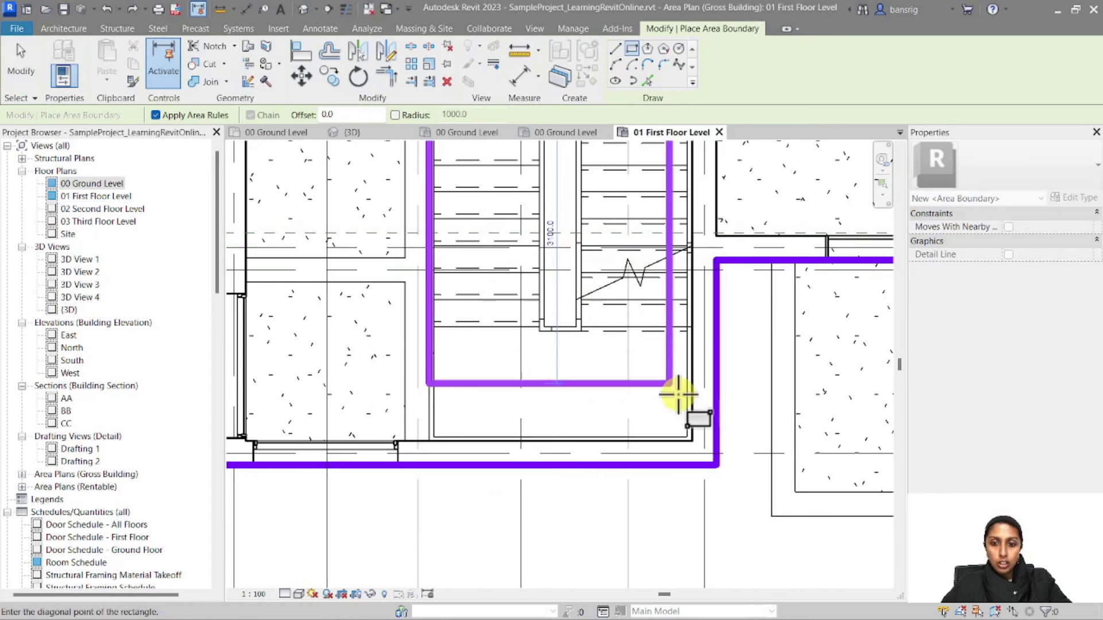
click(650, 449)
key(Escape)
key(Escape)
Step: Select the outer boundary chain and the First Floor Area to examine its extent around the staircase
key(Tab)
click(660, 437)
scroll(632, 480, down, 3)
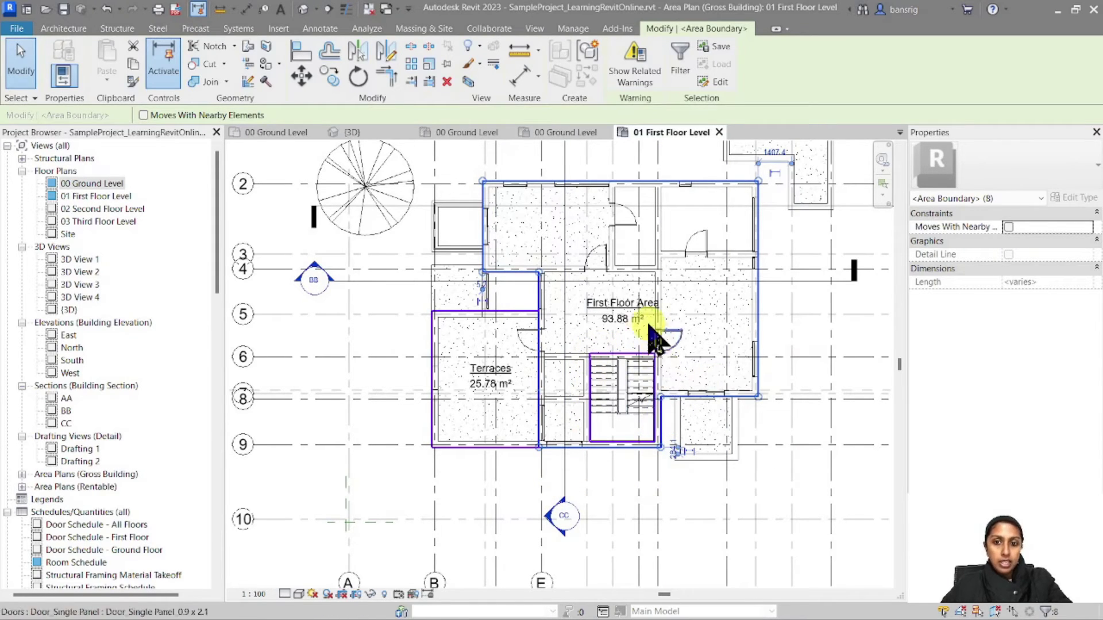
key(Escape)
click(624, 312)
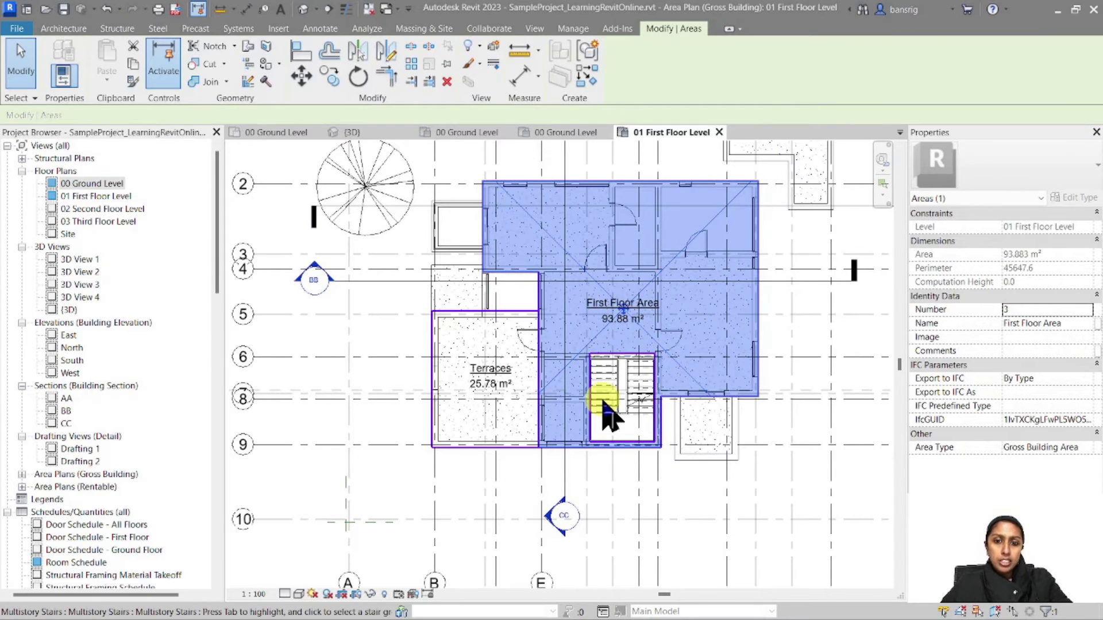
scroll(622, 314, up, 3)
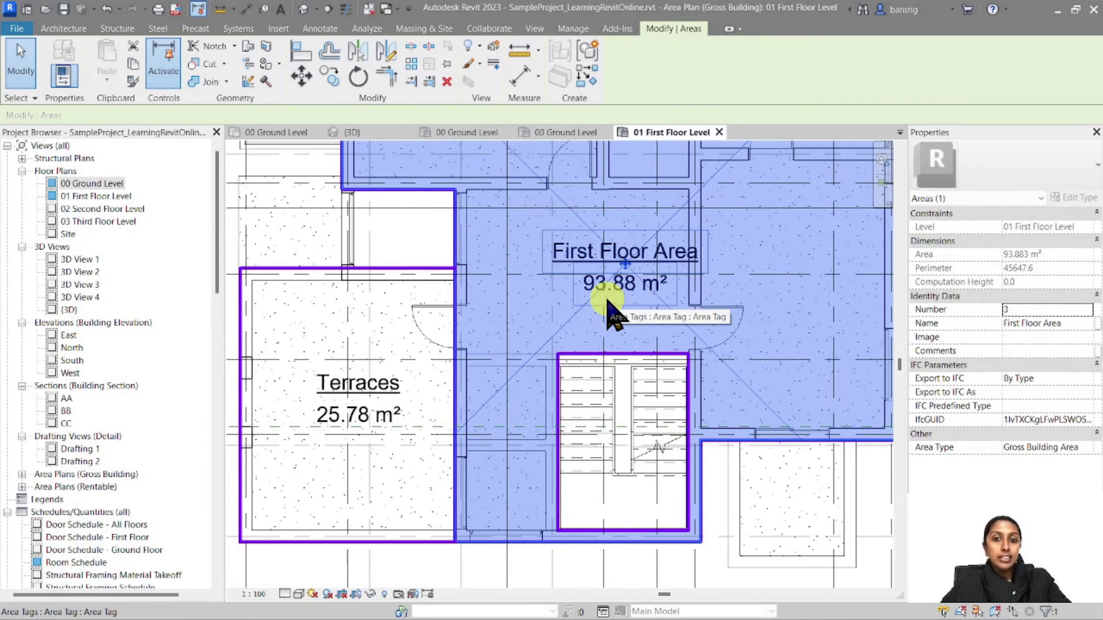
key(Escape)
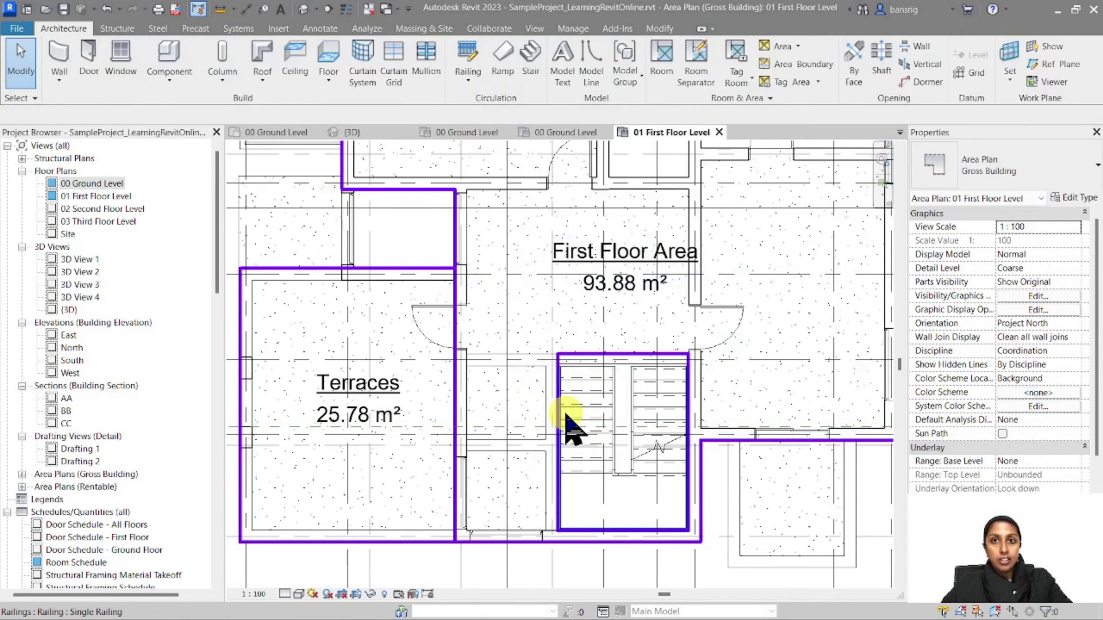
Step: Place a tagged area inside the staircase boundary
click(786, 45)
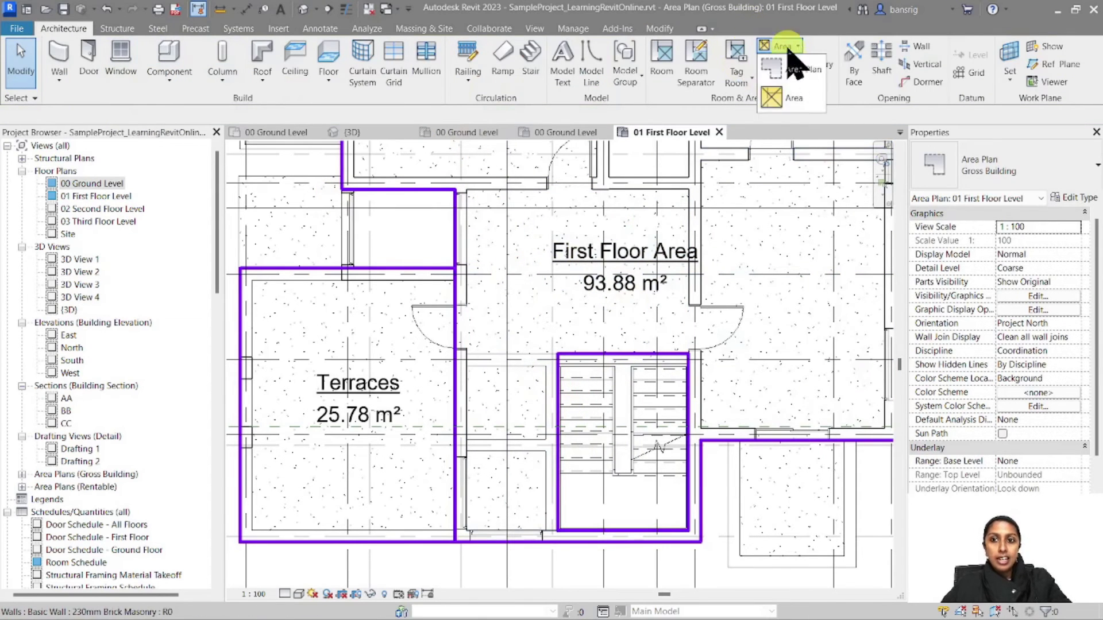
click(787, 98)
click(631, 442)
key(Escape)
key(Escape)
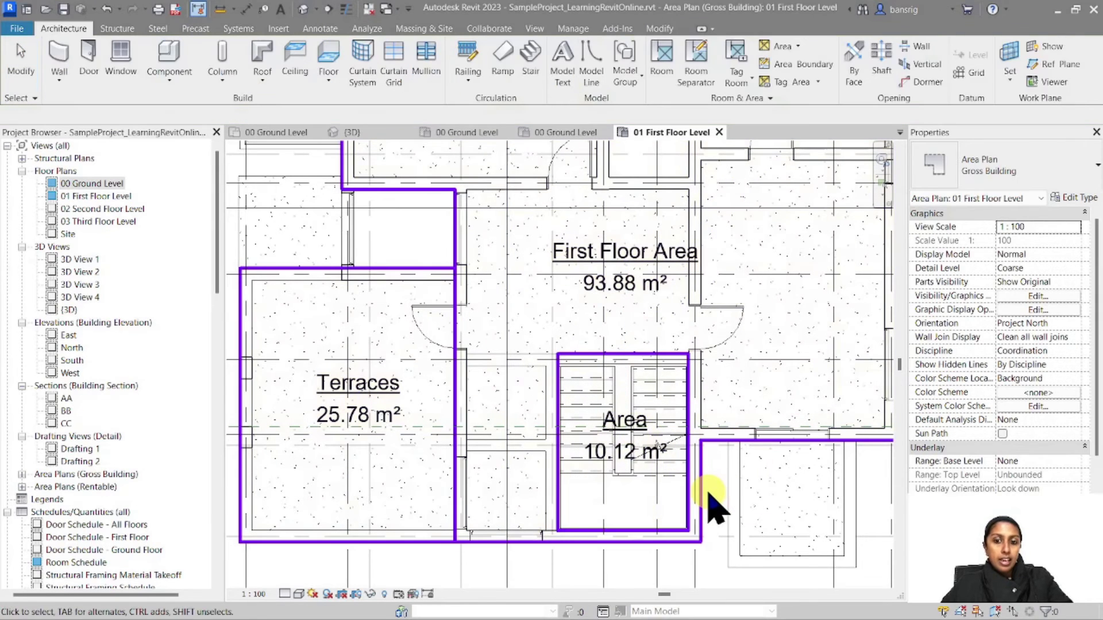
Step: Rename the staircase's area to Stairs through its tag
click(636, 431)
scroll(632, 429, up, 4)
key(Escape)
click(631, 435)
click(629, 436)
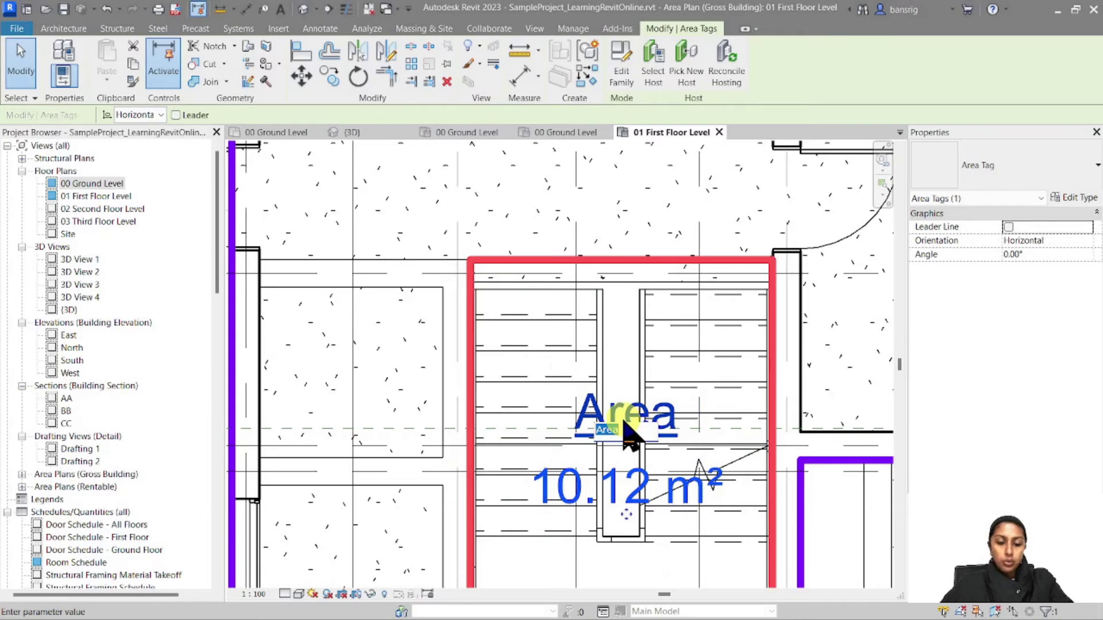
text(Stairs)
key(Return)
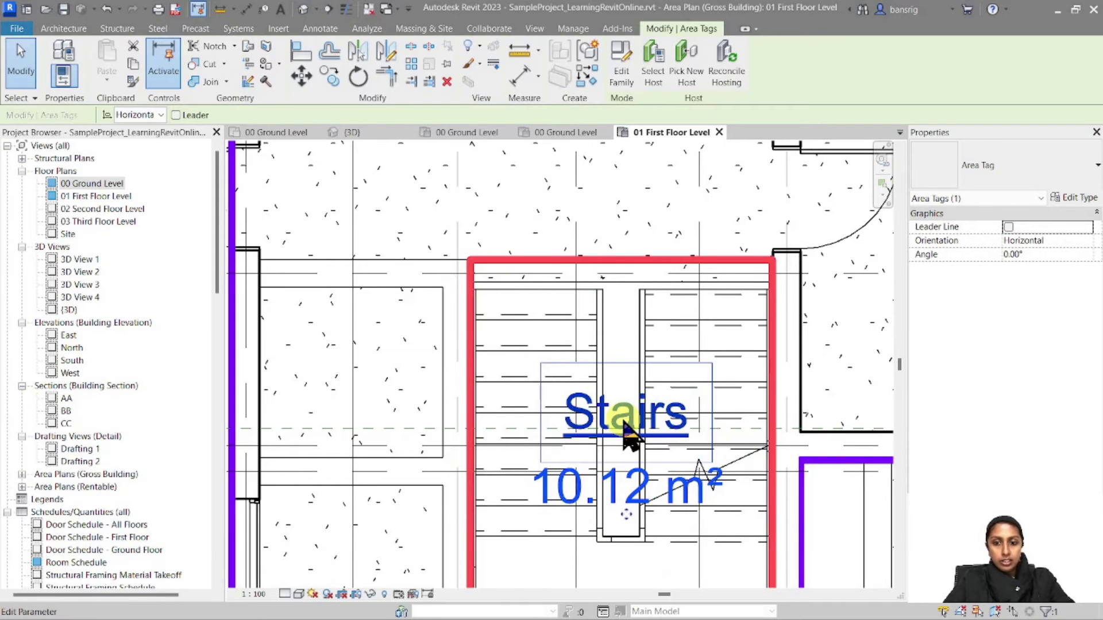
key(Escape)
scroll(624, 431, down, 4)
scroll(614, 321, down, 2)
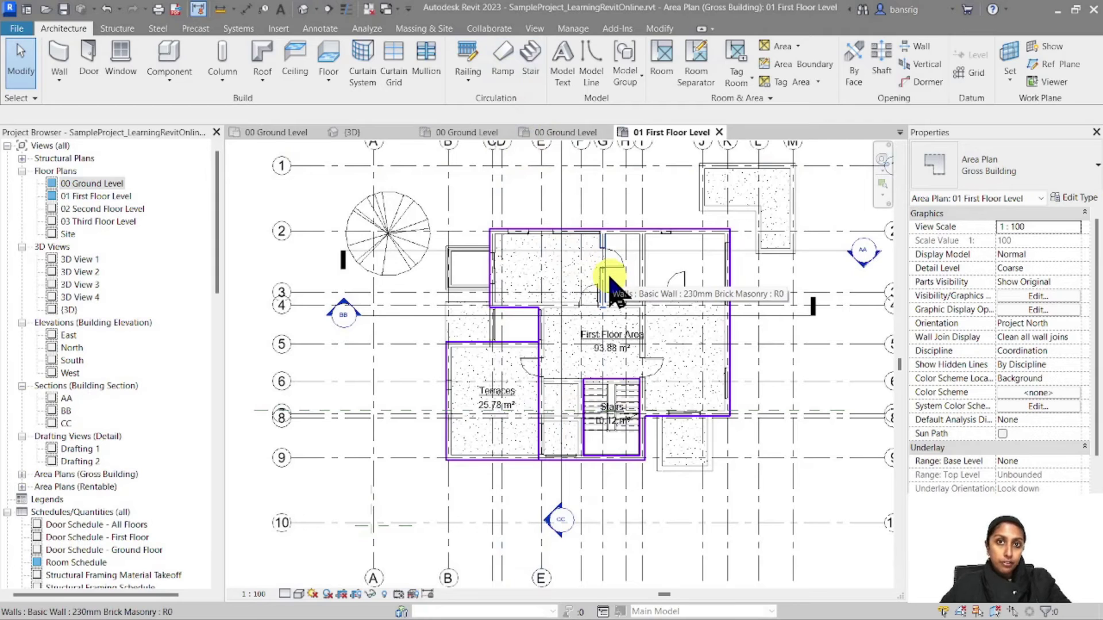
Step: List the Gross Building and Rentable area plans and open their ground and first floor views for review
scroll(25, 450, down, 2)
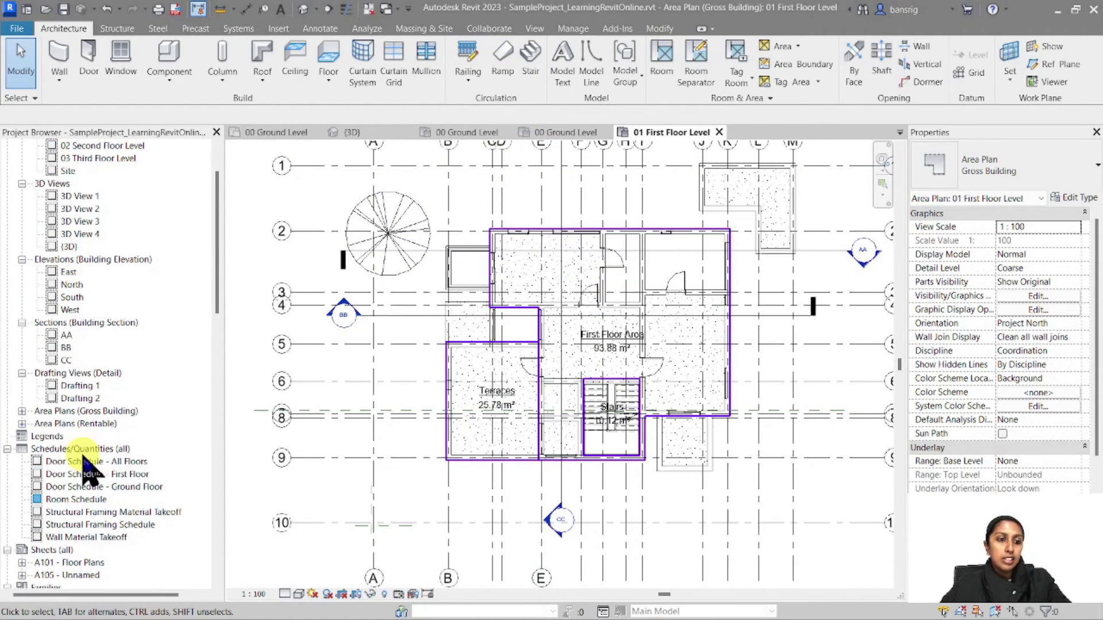
click(23, 412)
click(22, 449)
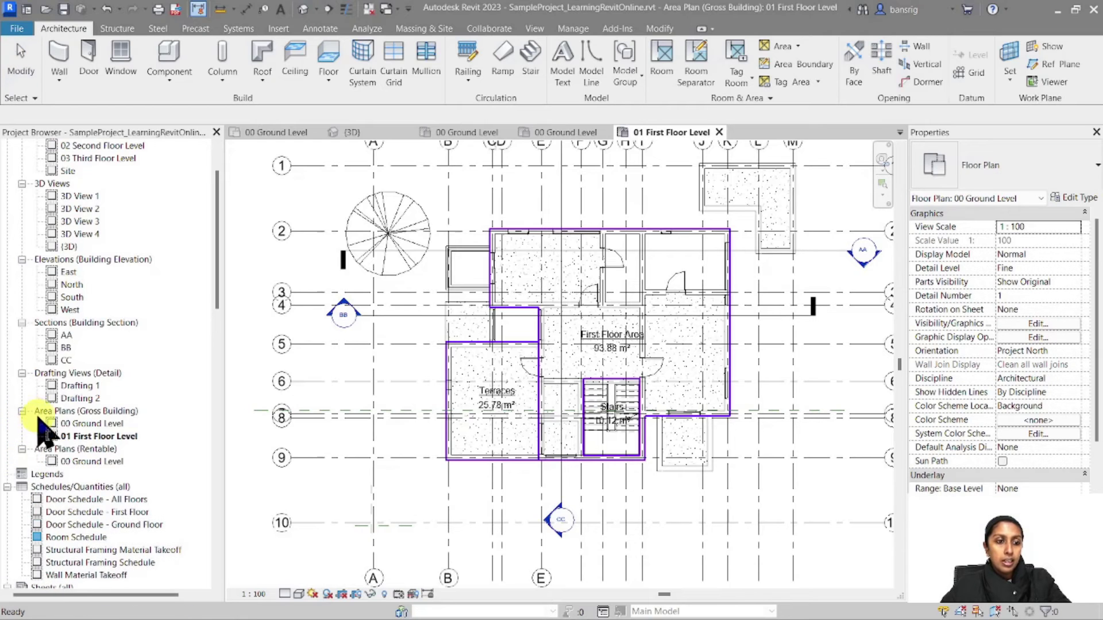
double_click(92, 423)
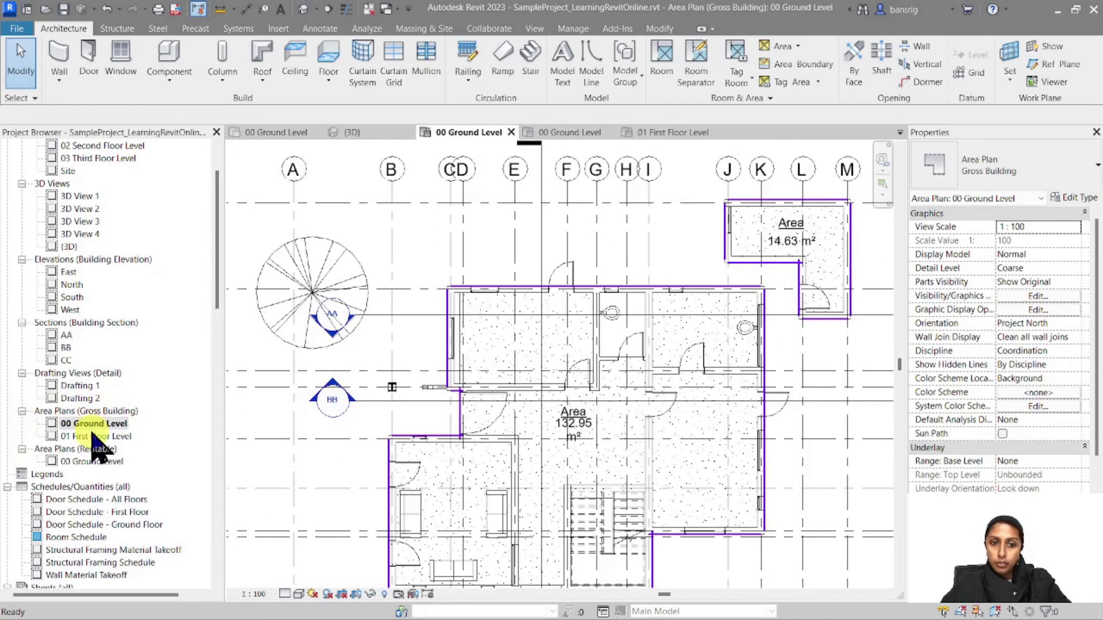
double_click(95, 438)
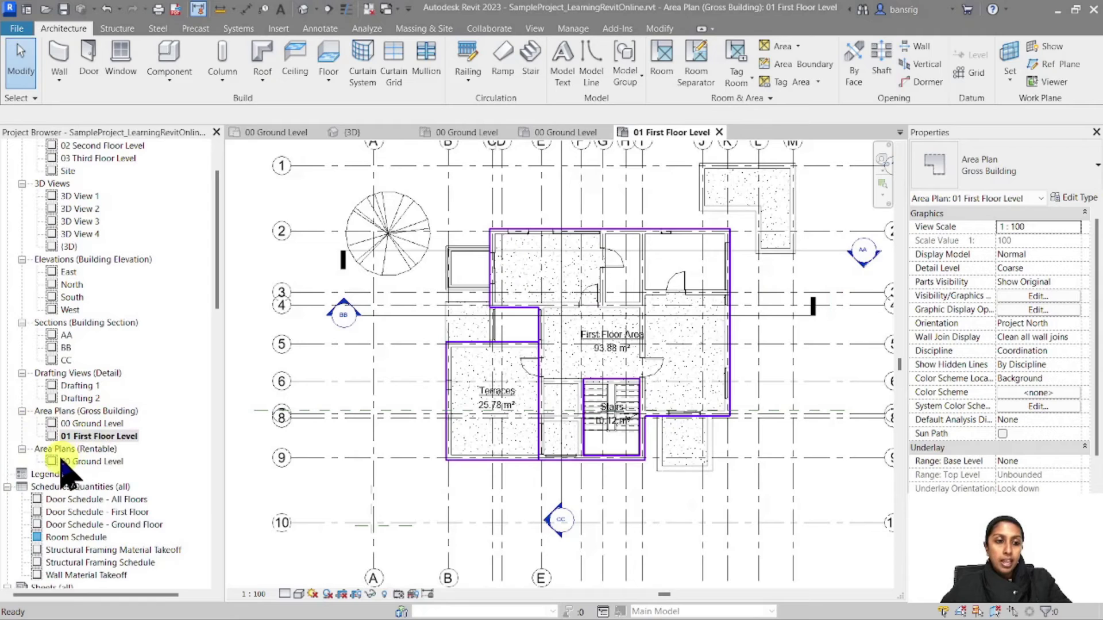
double_click(89, 462)
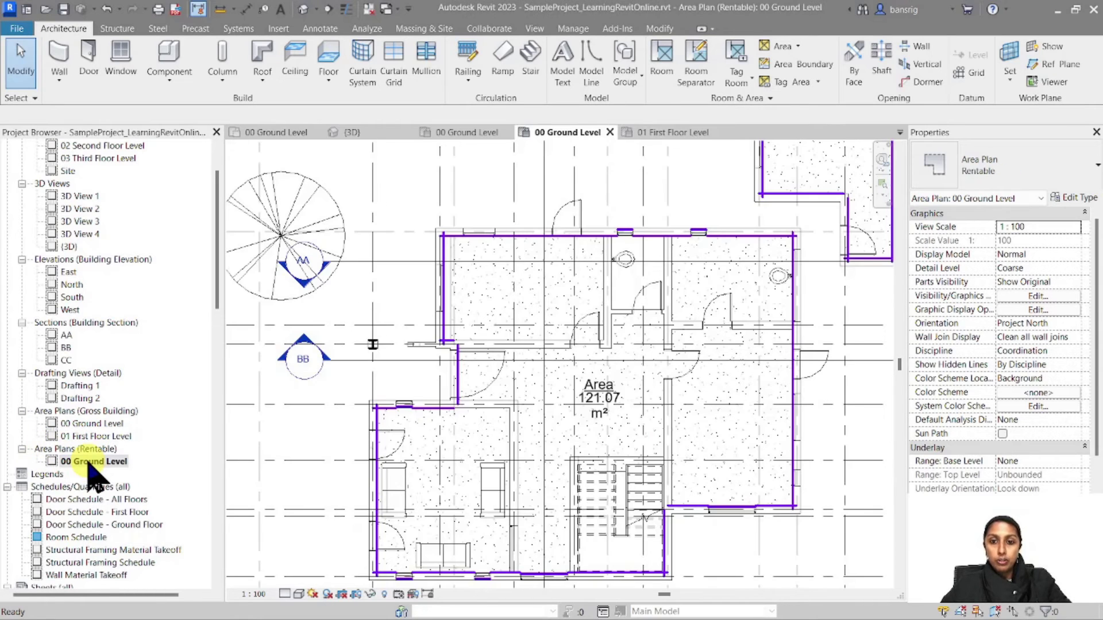
double_click(95, 424)
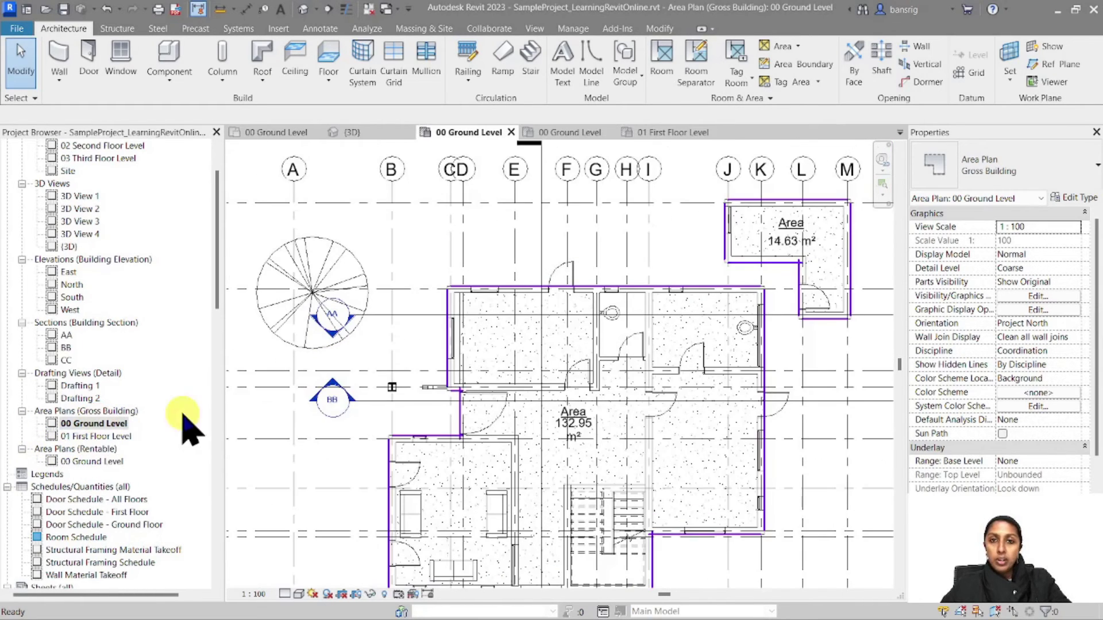
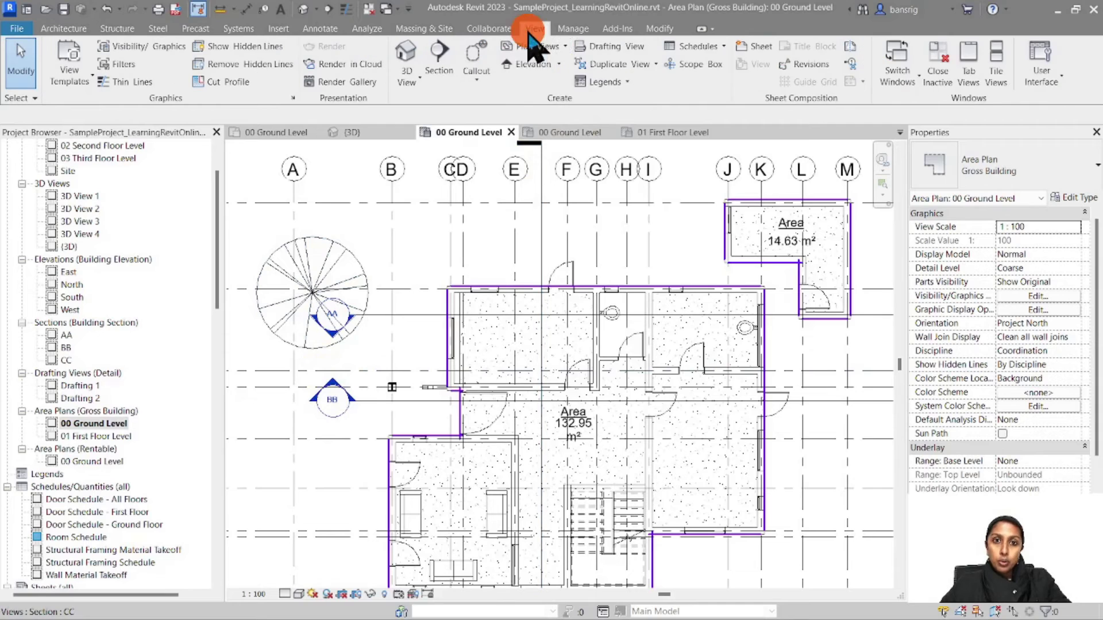
Step: Create a schedule for the Areas (Gross Building) category, keeping the name Area Schedule (Gross Building)
click(696, 46)
click(707, 71)
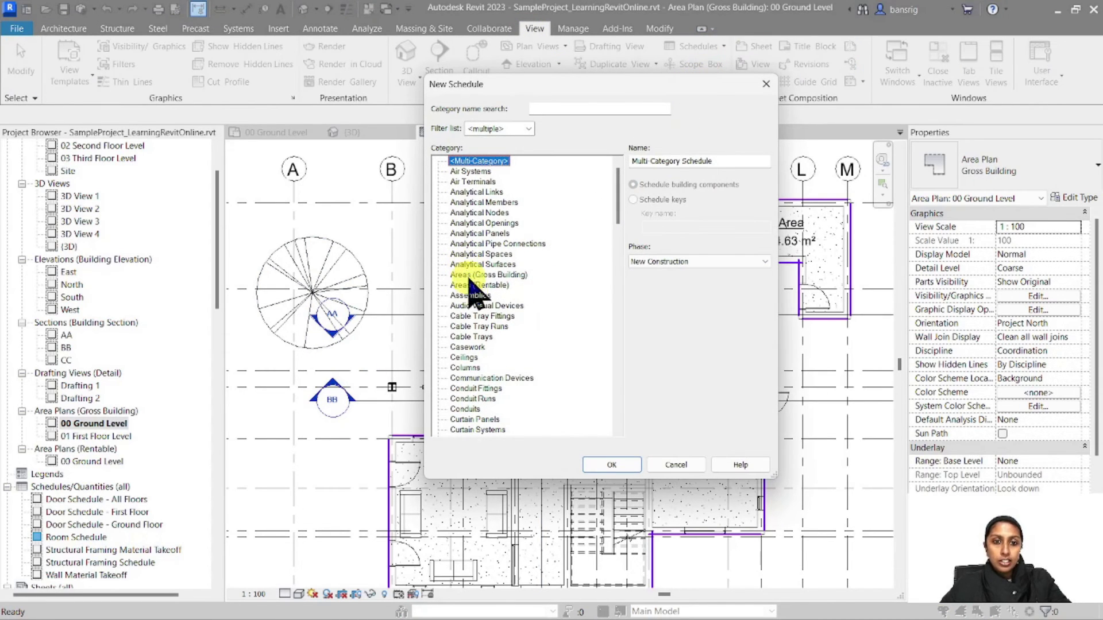
click(476, 275)
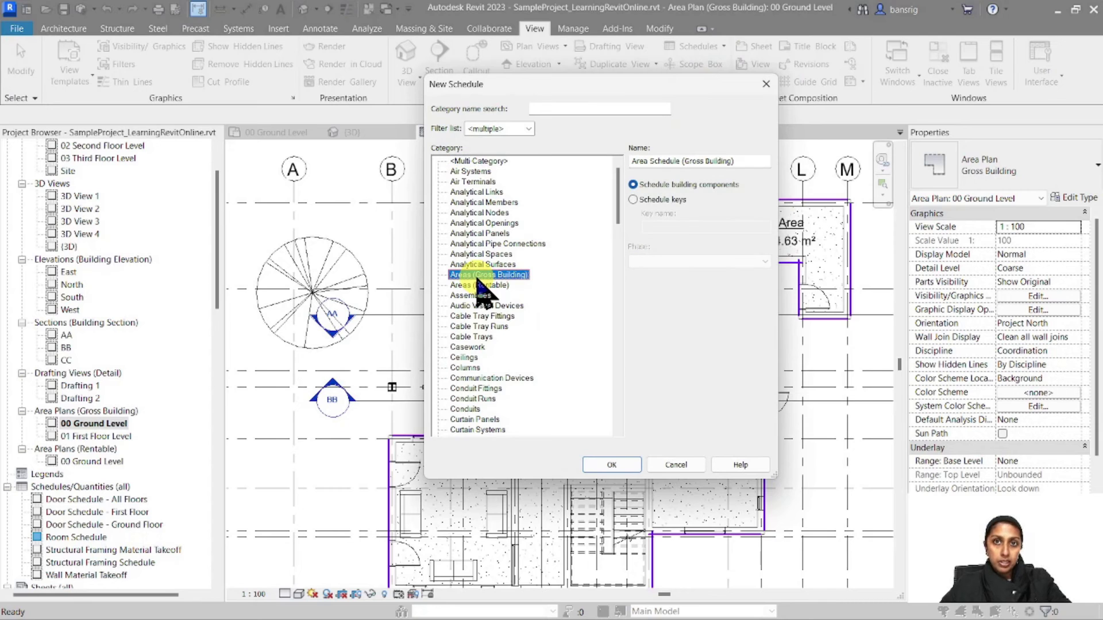
click(618, 465)
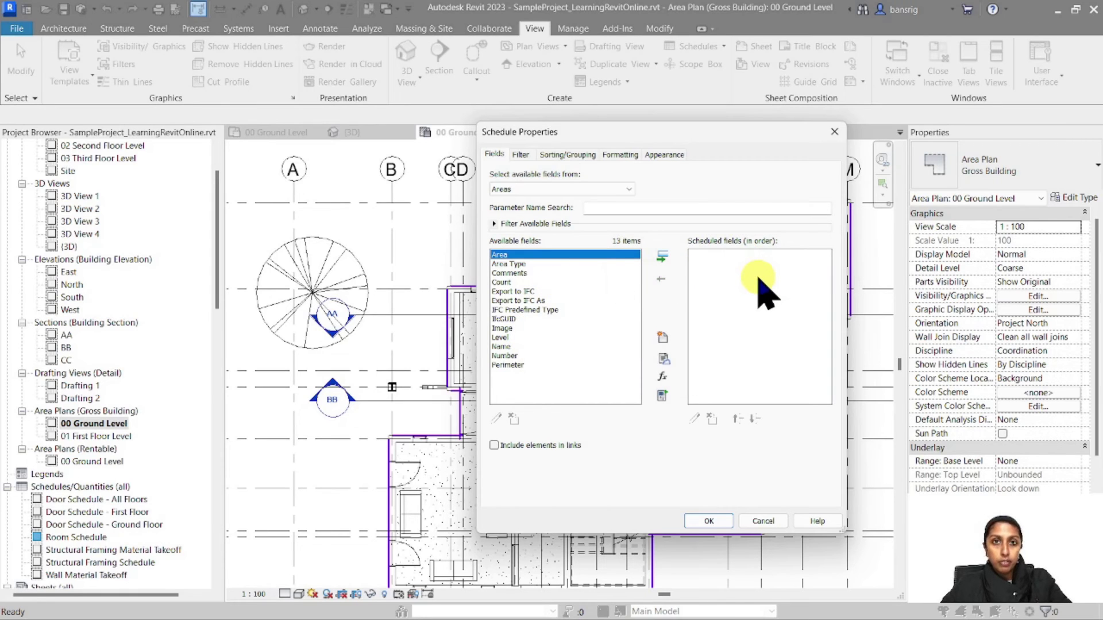
Step: Add the Level, Name and Area fields to the area schedule in that order
double_click(506, 338)
double_click(506, 338)
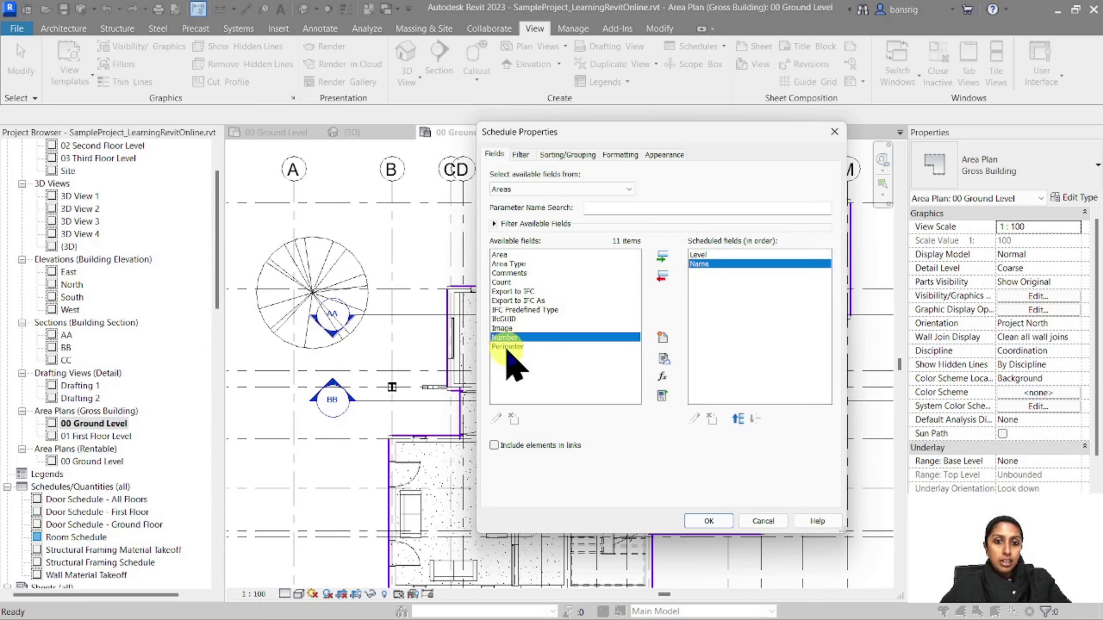
double_click(499, 255)
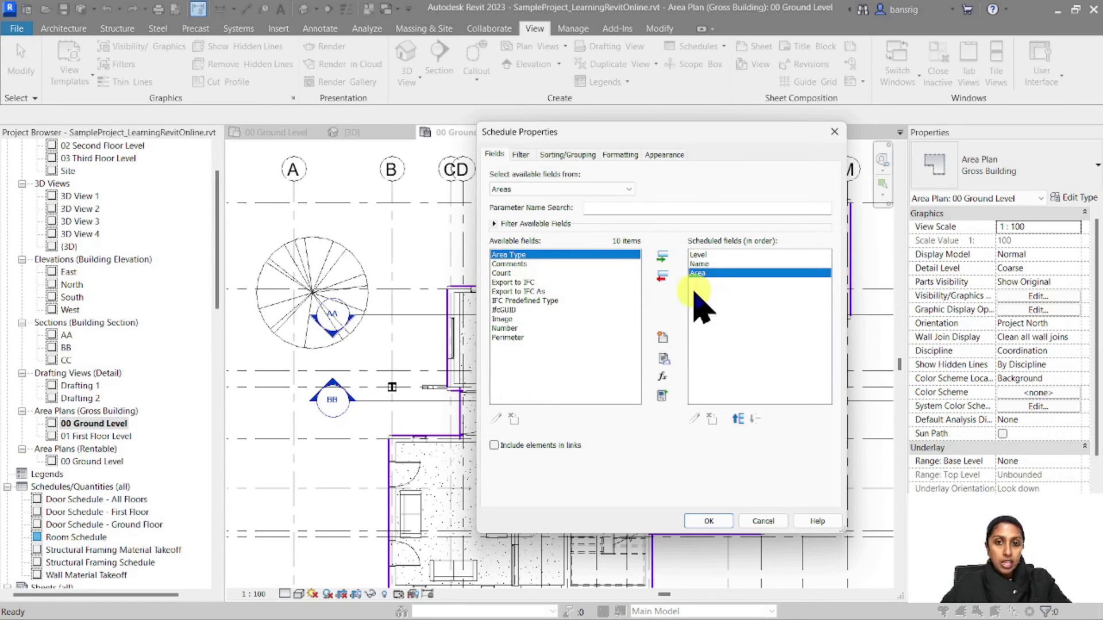
Step: Sort the area schedule by Level with a header and a footer showing title, count, and totals, and enable grand totals
click(568, 155)
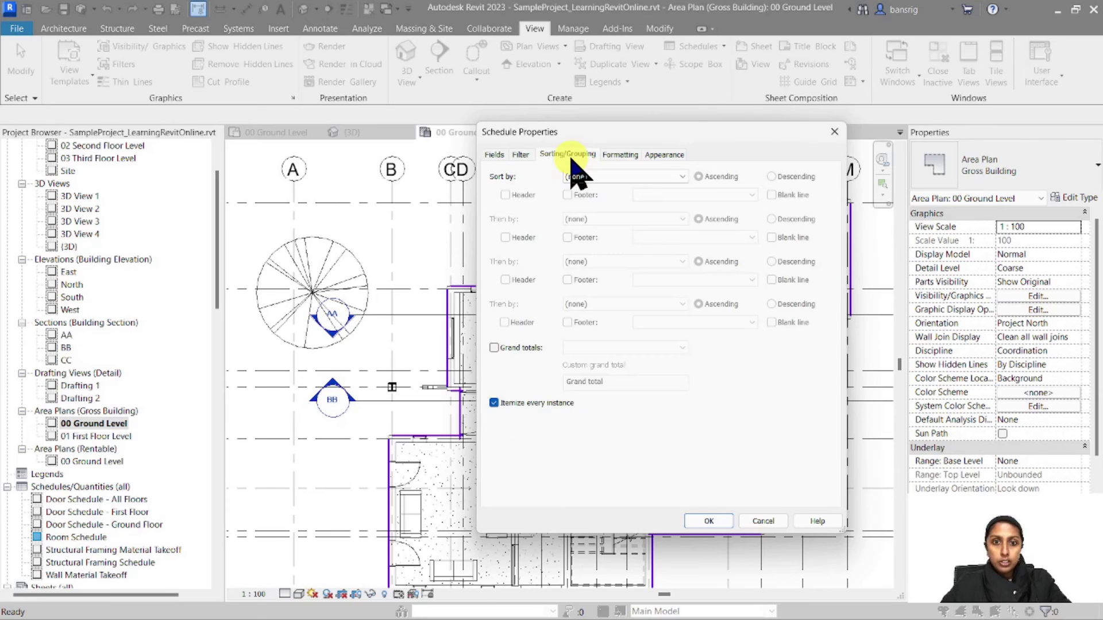
click(603, 176)
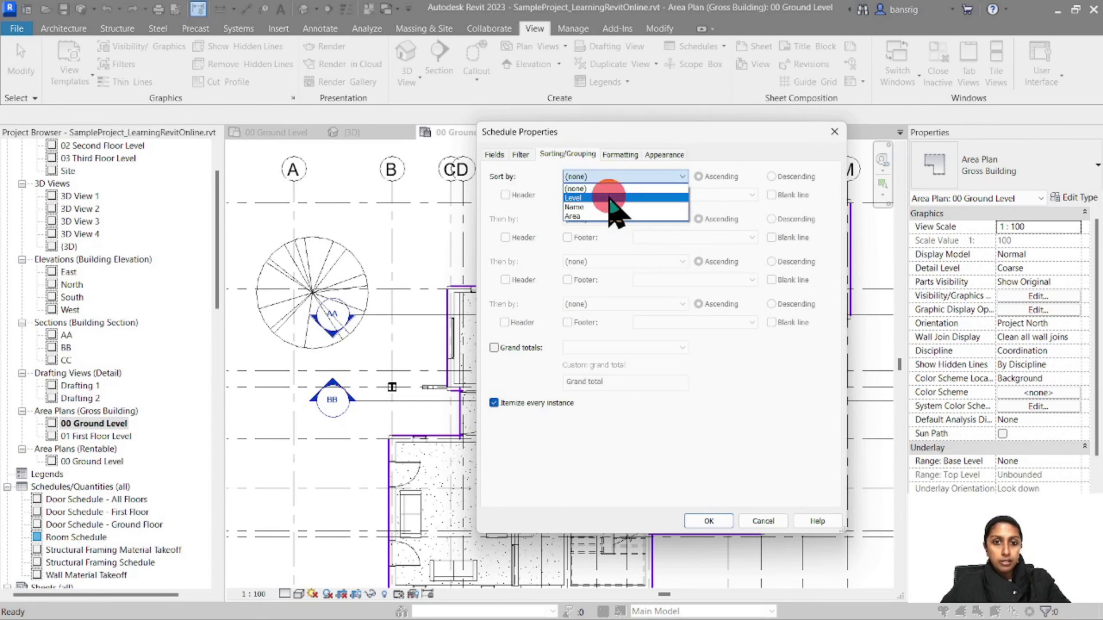
click(609, 198)
click(505, 195)
click(567, 195)
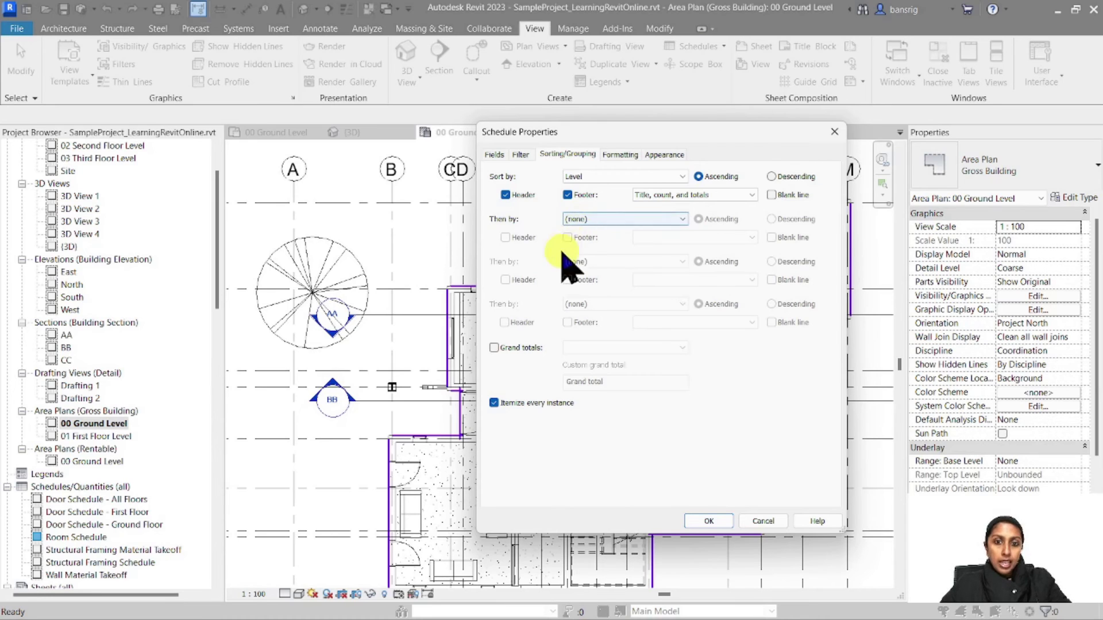
click(494, 348)
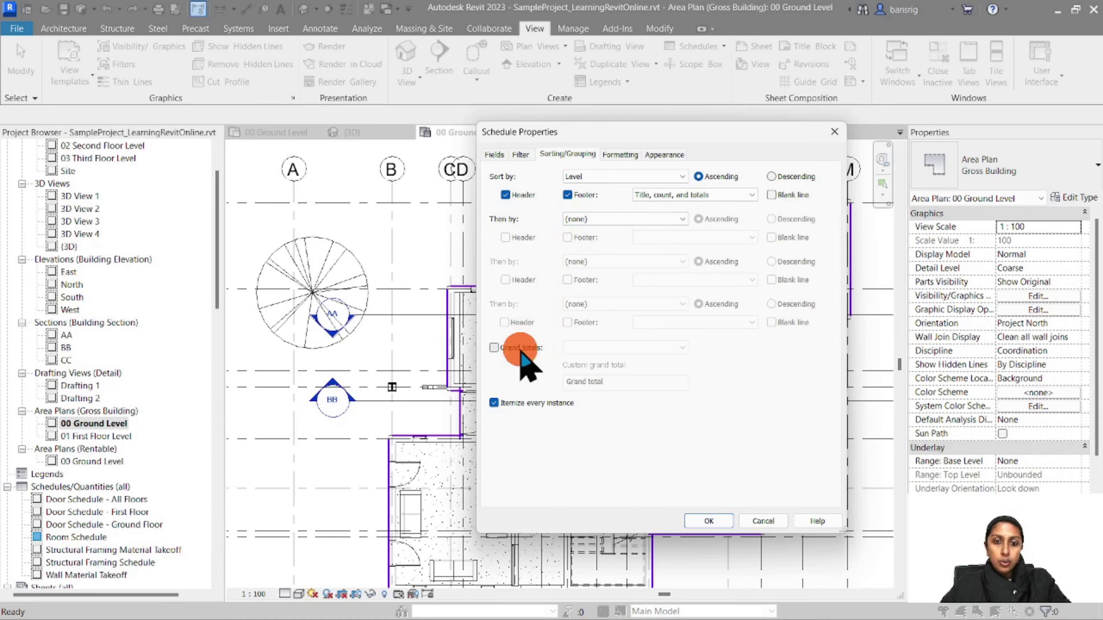
Step: Format the schedule with Level as a hidden field and Area set to Calculate totals, and generate the schedule
click(614, 153)
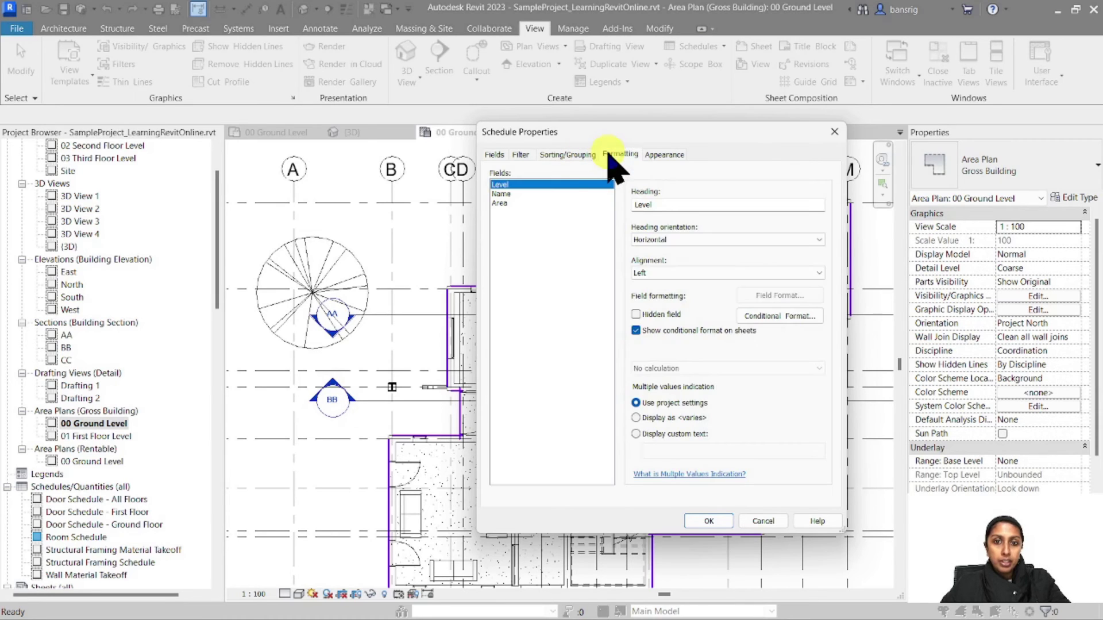
click(637, 314)
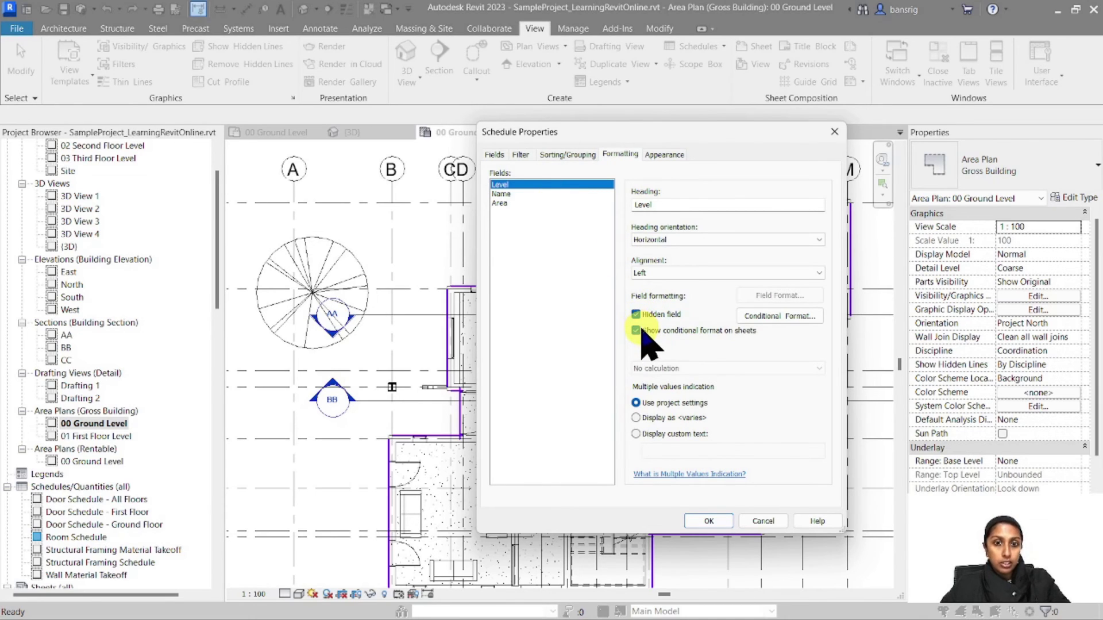
click(500, 204)
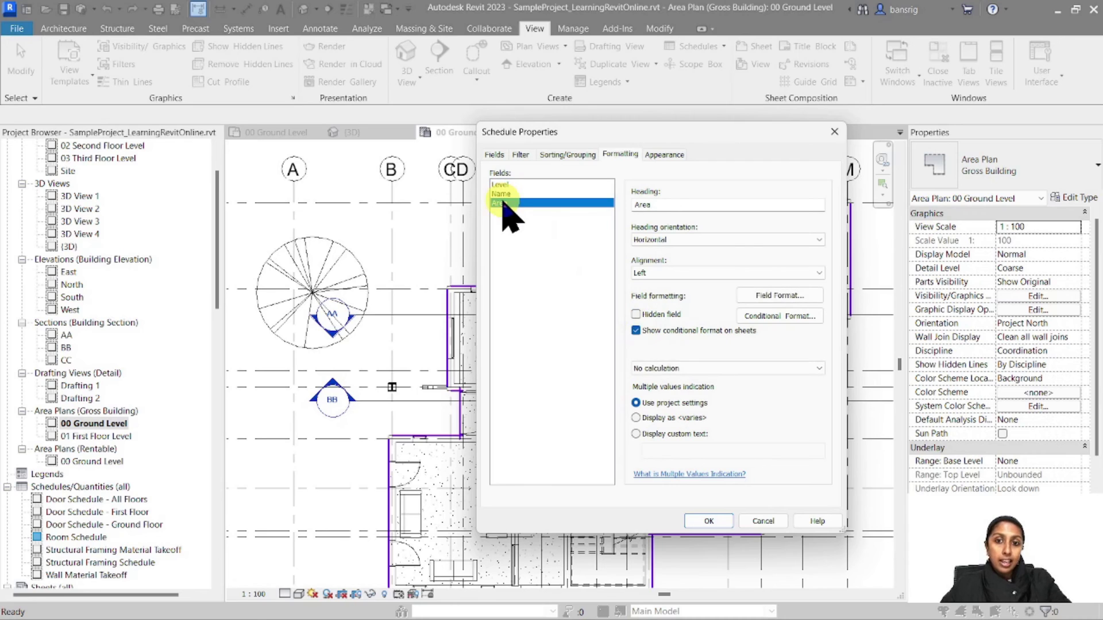
click(714, 368)
click(698, 388)
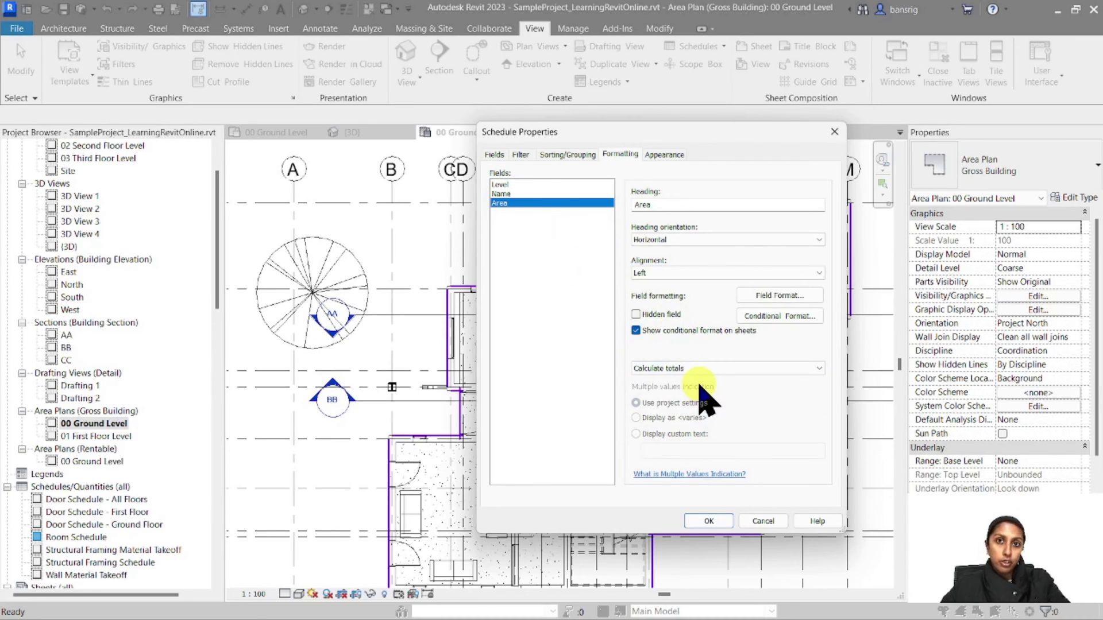
click(710, 522)
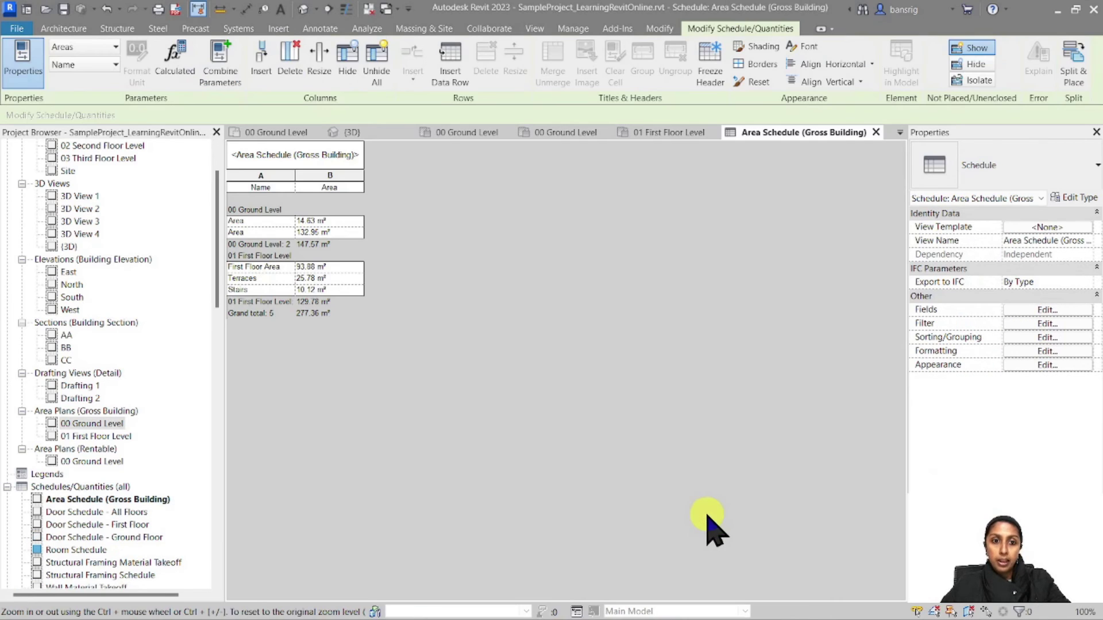